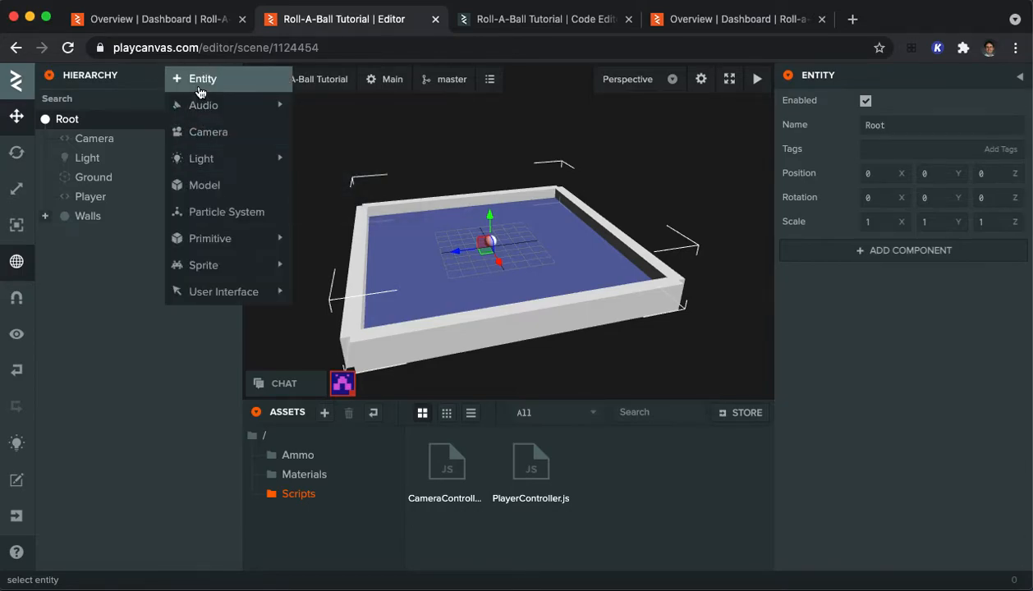
# Step: Add an empty entity under Root in the scene hierarchy and rename it Pickups
pyautogui.click(197, 85)
pyautogui.click(101, 235)
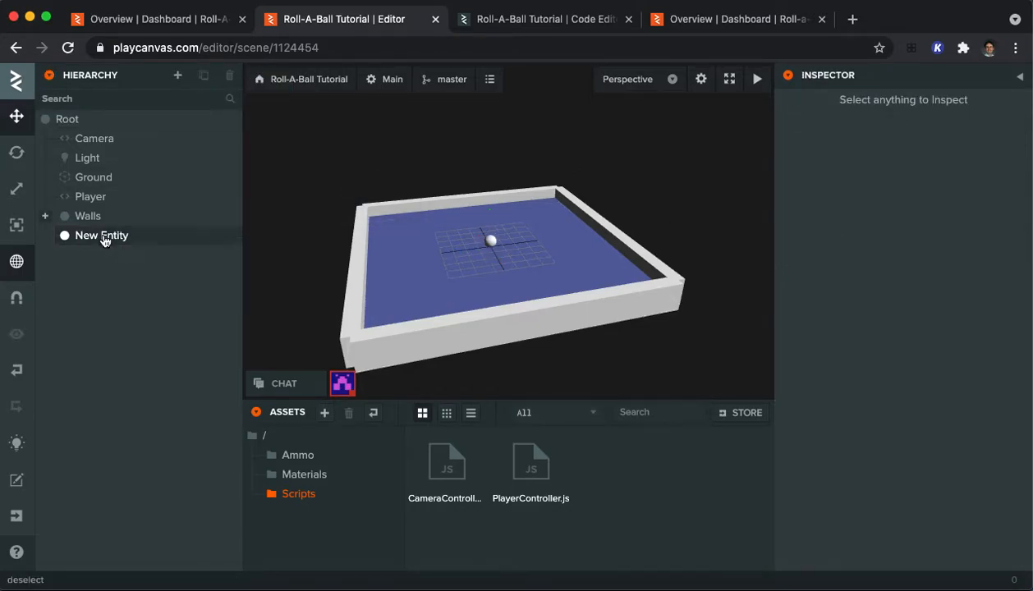
pyautogui.click(120, 236)
pyautogui.doubleClick(132, 234)
pyautogui.write('Pl')
pyautogui.press('Return')
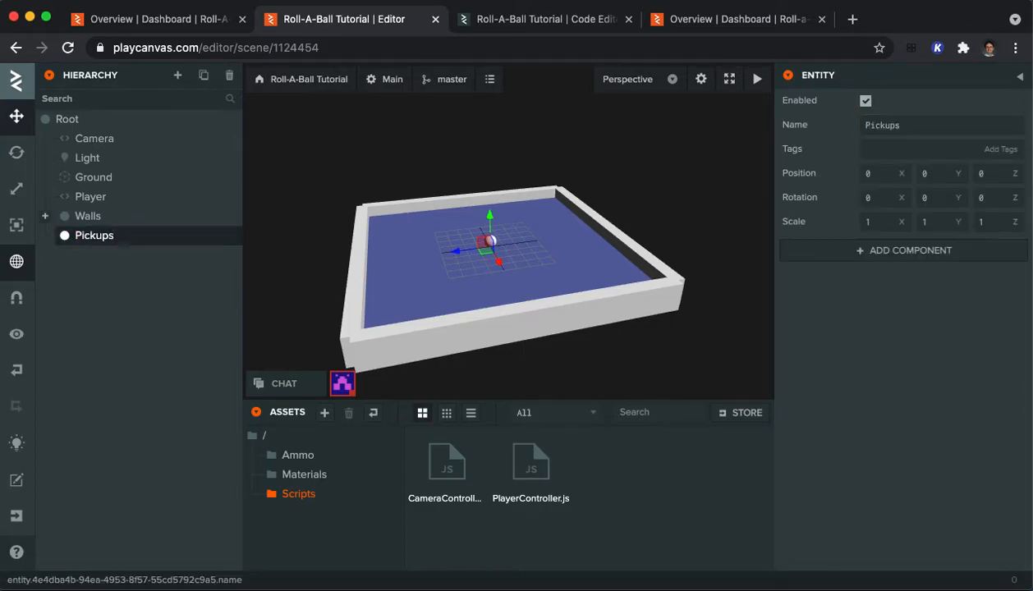
# Step: Add a box primitive as a child of the Pickups entity and rename it Pickup
pyautogui.click(103, 242)
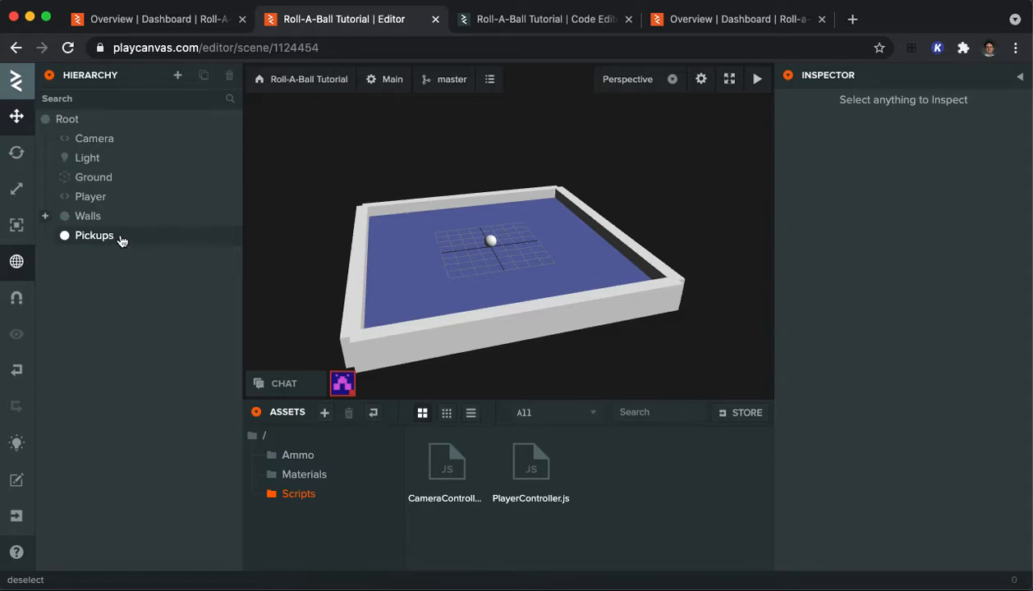
pyautogui.click(121, 239)
pyautogui.click(177, 78)
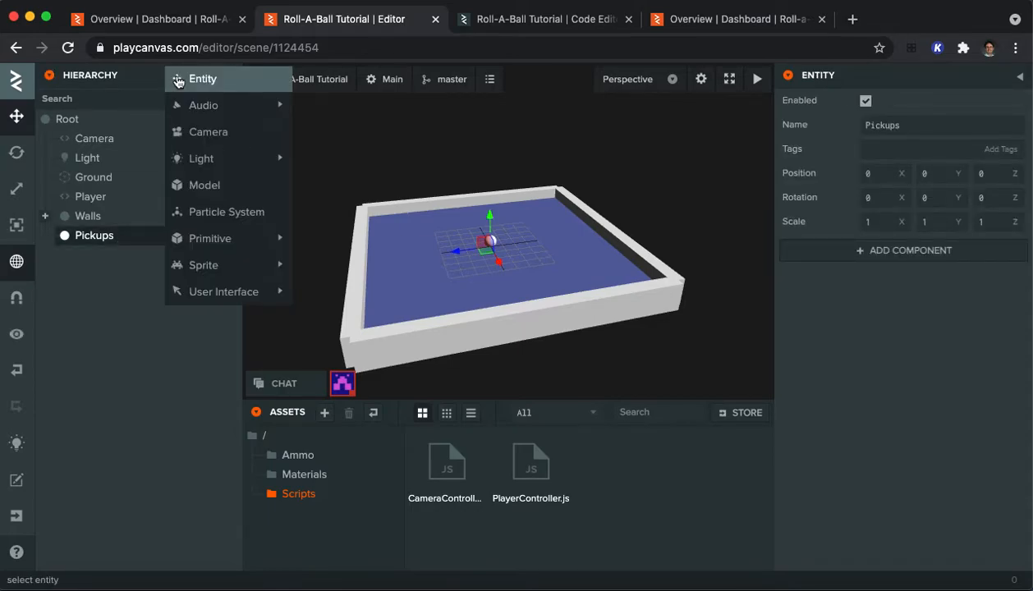
pyautogui.moveTo(233, 240)
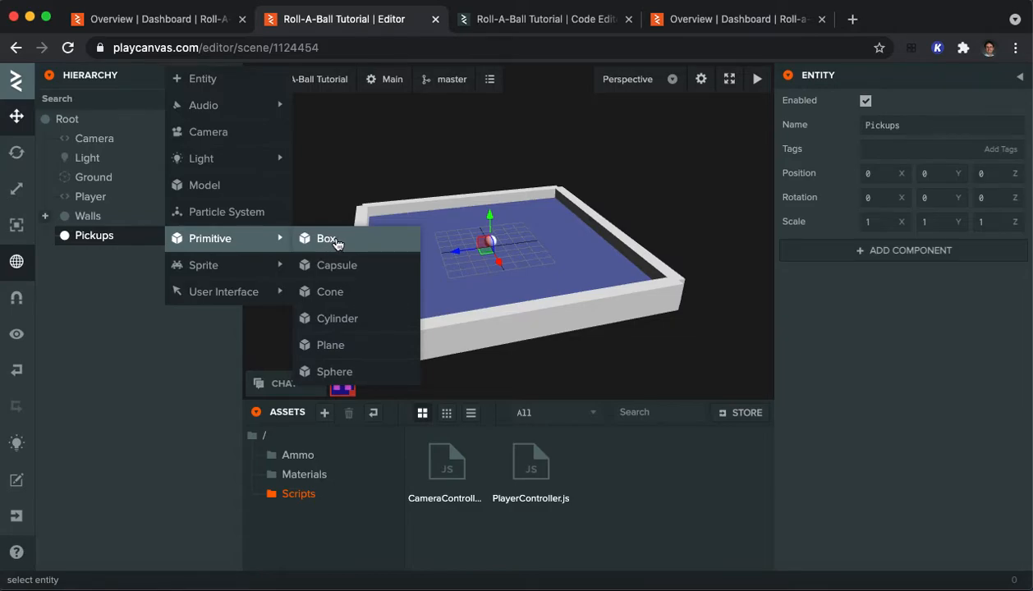
pyautogui.click(327, 240)
pyautogui.doubleClick(104, 256)
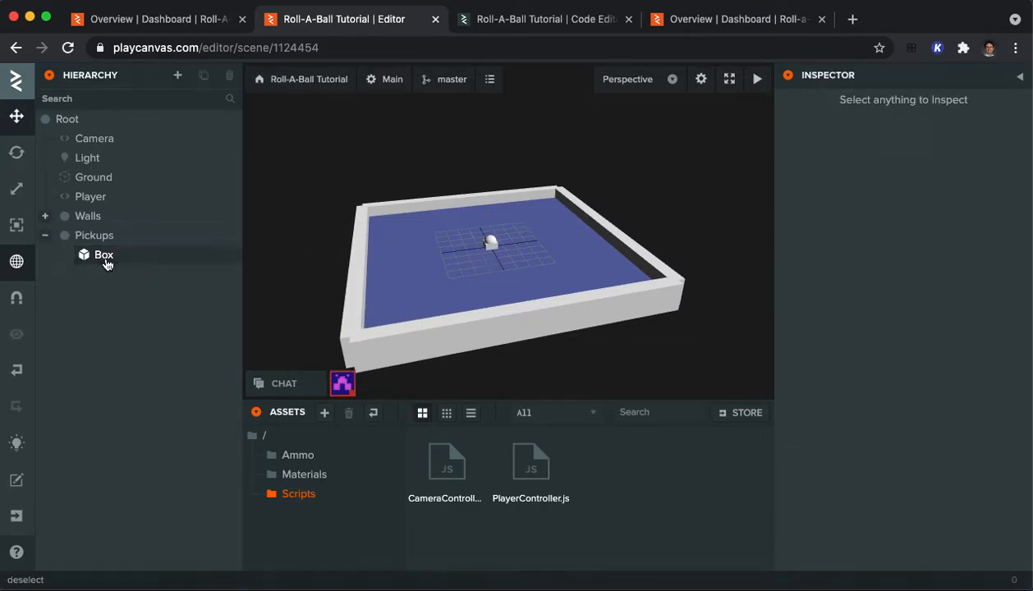
pyautogui.write('Pick')
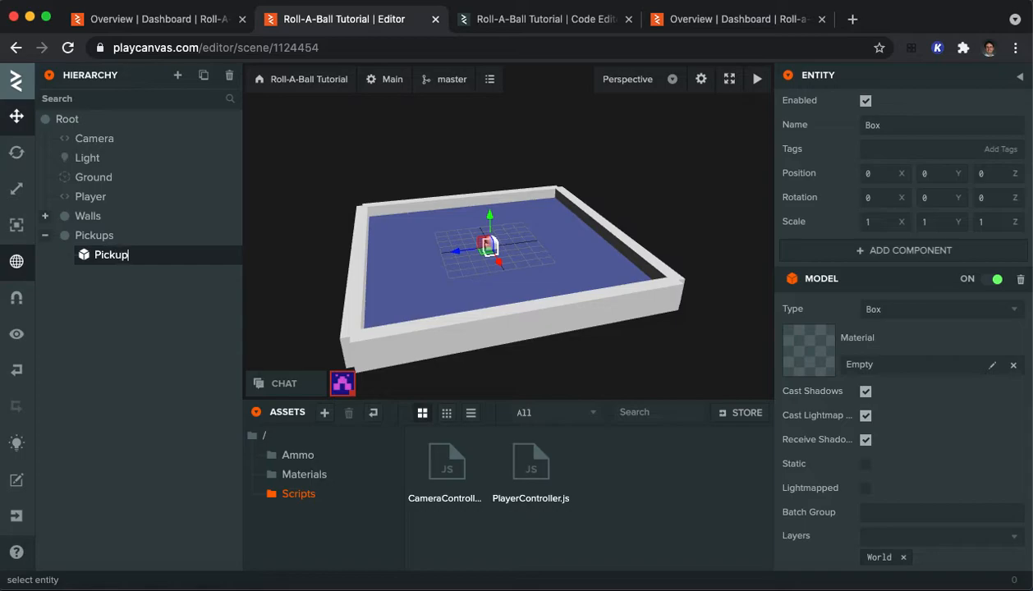
pyautogui.write('up')
pyautogui.press('Return')
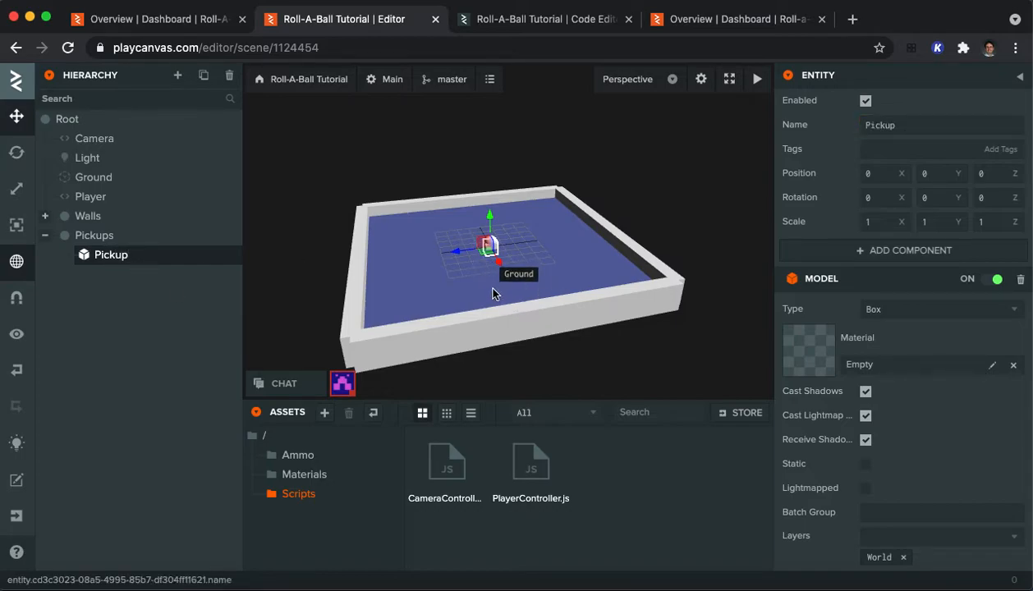
# Step: Move the Pickup box across the ground to about X -1.8, Z -6.3, and set its Y position to 0.5
pyautogui.scroll(4, 547, 277)
pyautogui.scroll(-2, 547, 277)
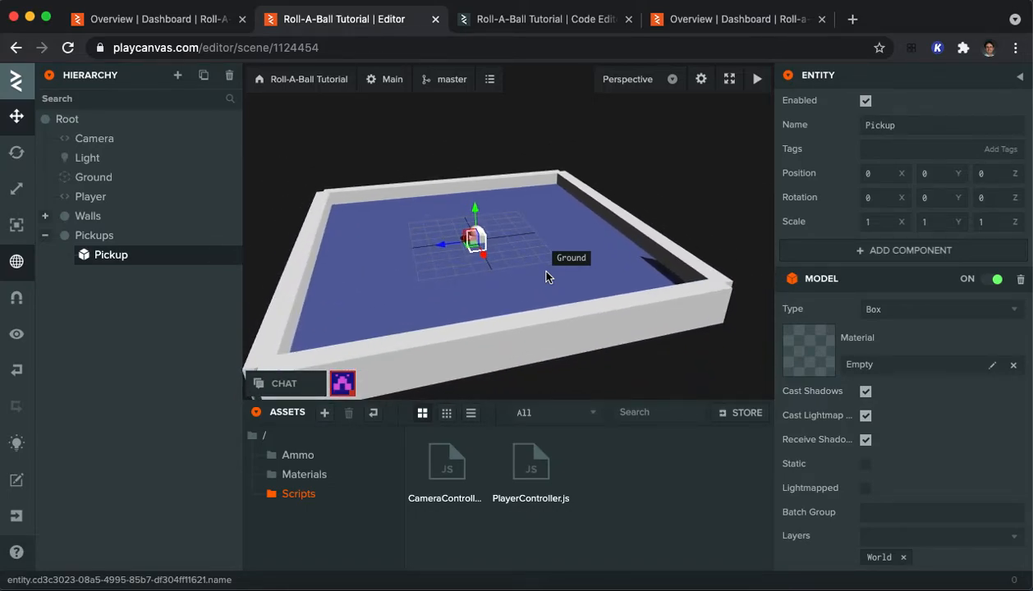
pyautogui.scroll(3, 548, 277)
pyautogui.scroll(-3, 548, 277)
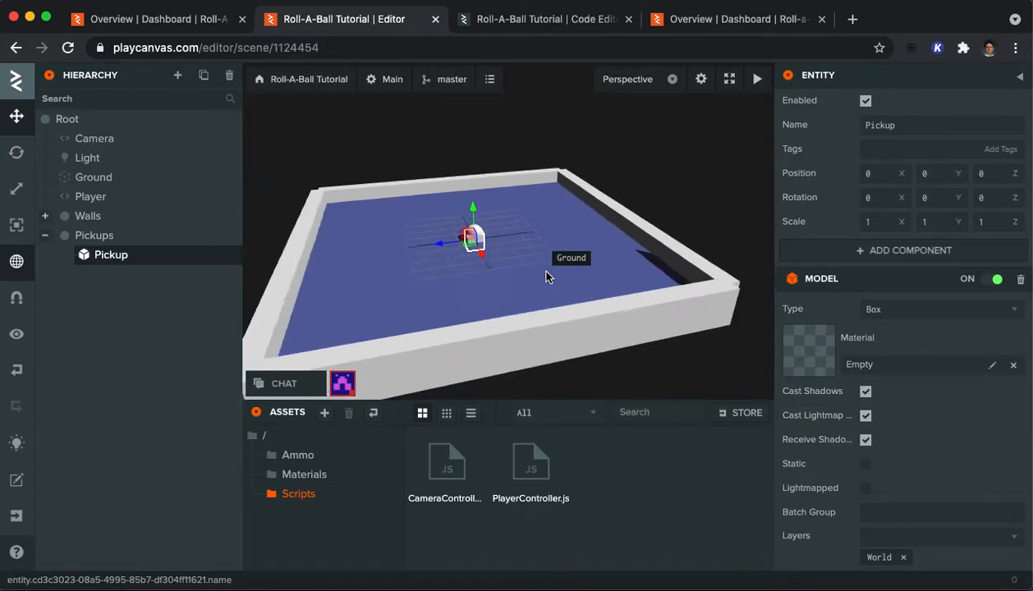
pyautogui.moveTo(444, 245); pyautogui.dragTo(579, 238)
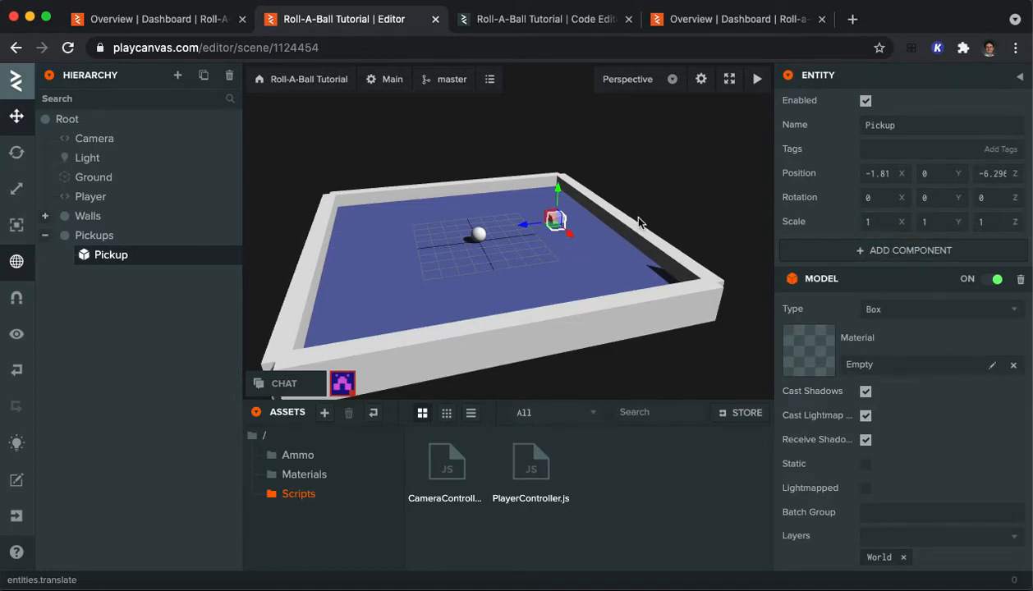
pyautogui.scroll(5, 639, 221)
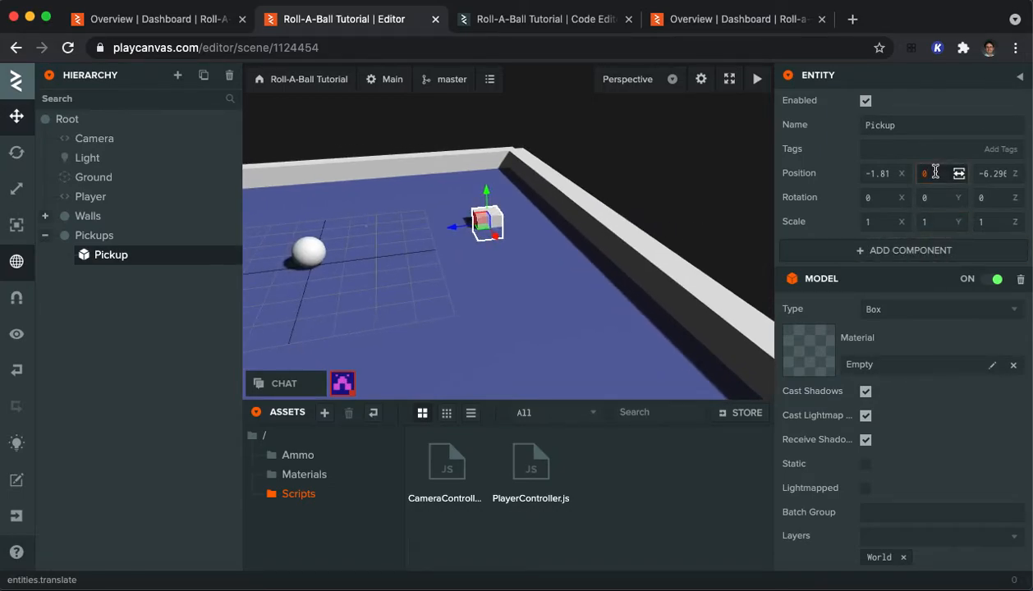
pyautogui.press('Return')
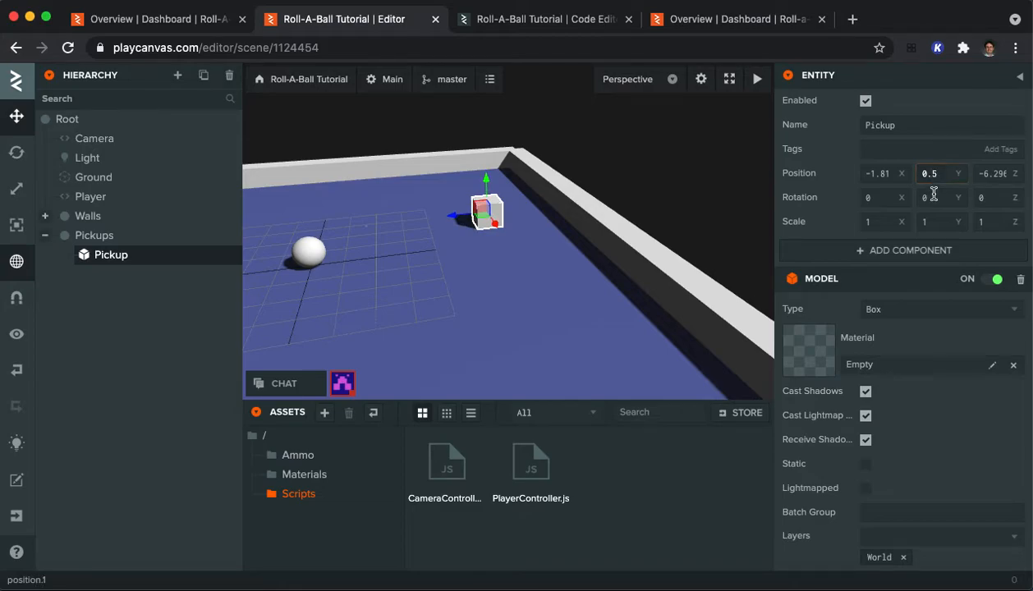
# Step: Set the Pickup box's rotation to 45 on the X, Y and Z axes
pyautogui.click(884, 198)
pyautogui.write('45')
pyautogui.press('Tab')
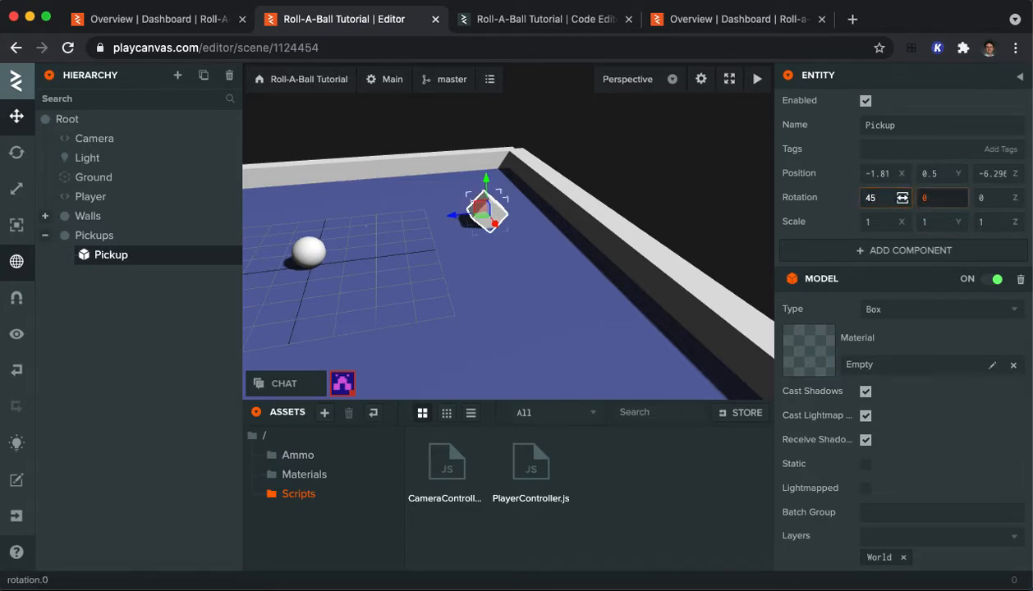
pyautogui.write('45')
pyautogui.press('Tab')
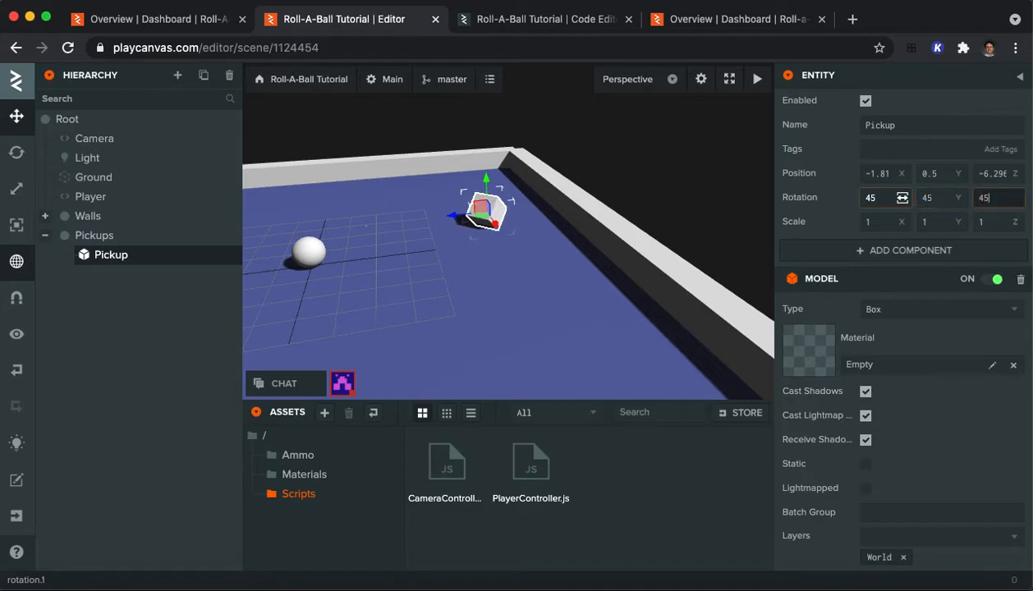
pyautogui.press('Return')
# Step: Set the Pickup box's scale to 0.5 on the X, Y and Z axes
pyautogui.click(987, 224)
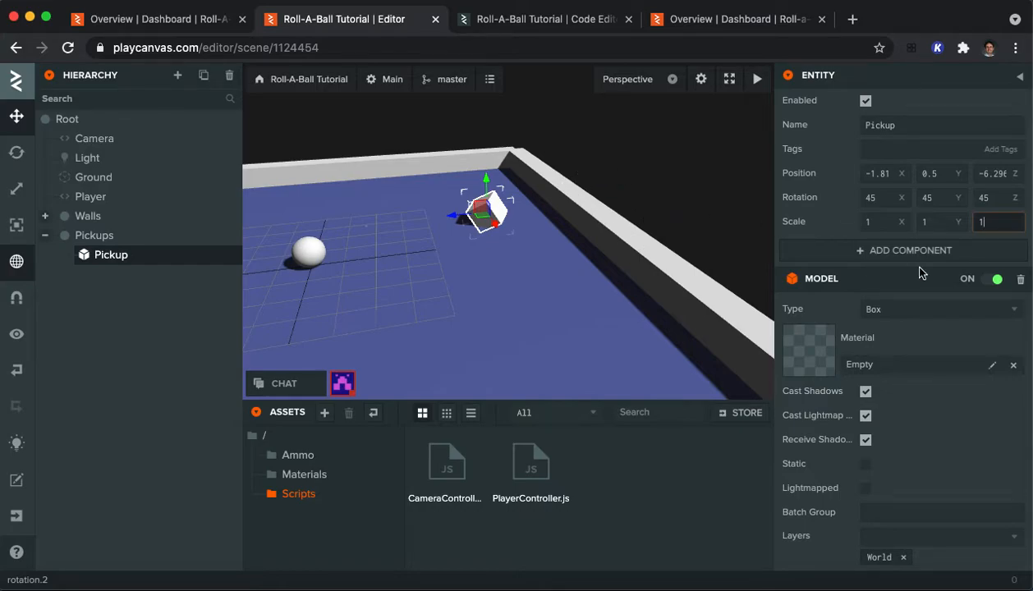
pyautogui.click(879, 224)
pyautogui.write('0.5')
pyautogui.press('Tab')
pyautogui.write('0')
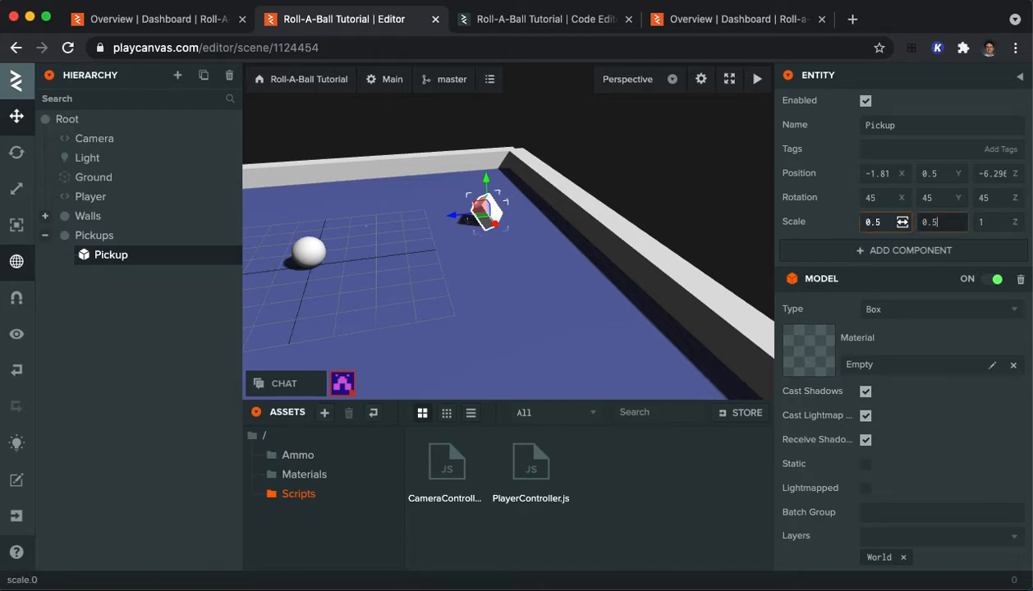
pyautogui.write('.5')
pyautogui.press('Tab')
pyautogui.write('0.5')
pyautogui.press('Return')
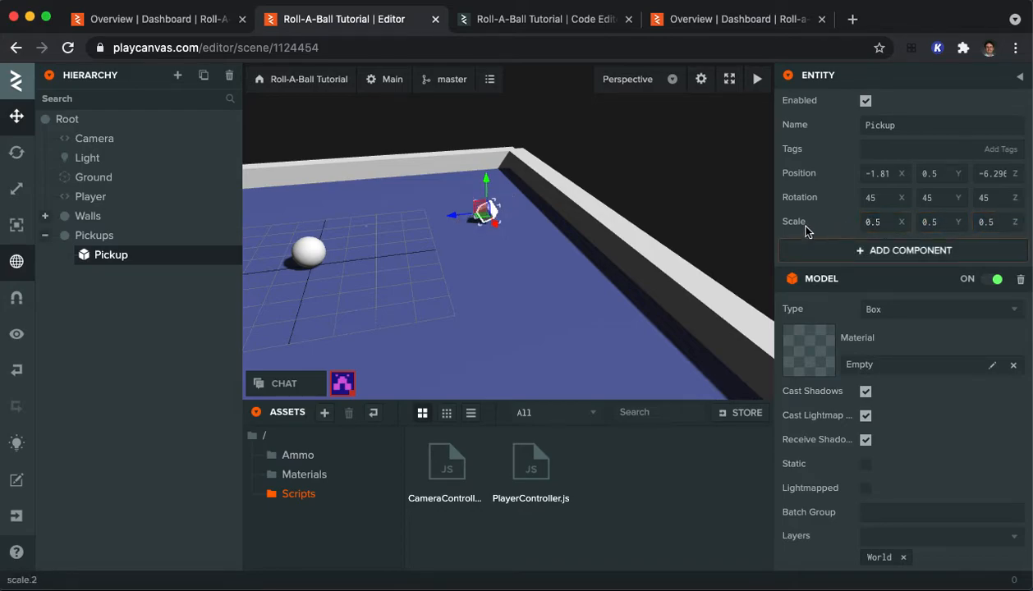
pyautogui.click(923, 222)
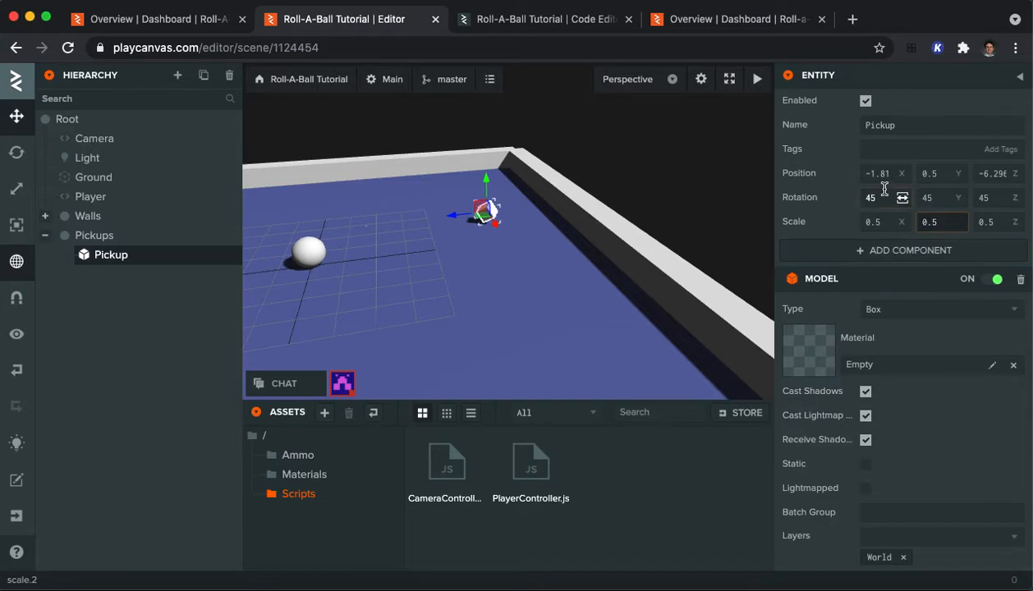
pyautogui.click(598, 480)
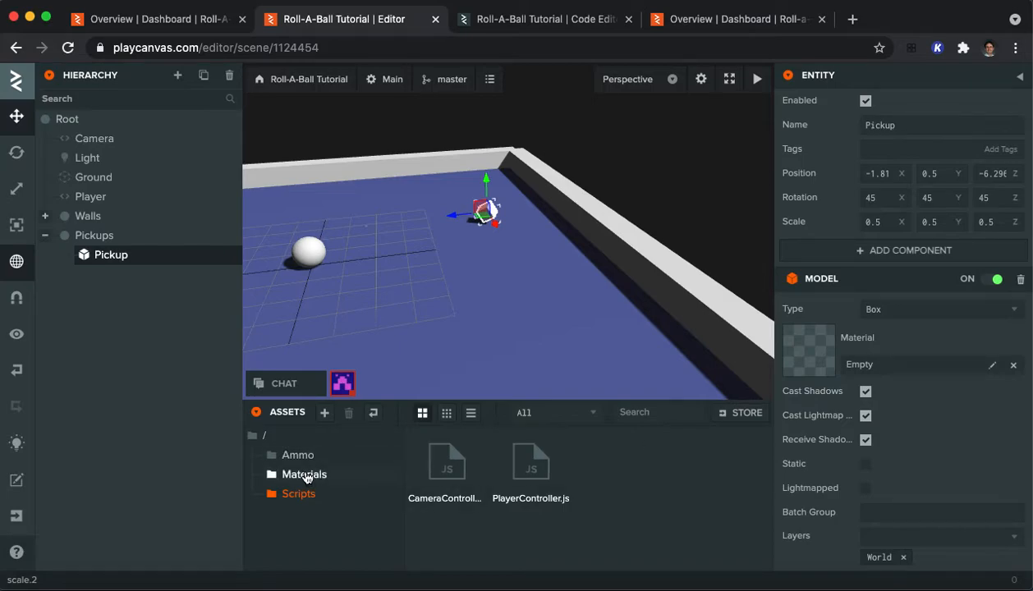
# Step: Create a new material in the Materials folder and name it Pickup Material
pyautogui.click(302, 474)
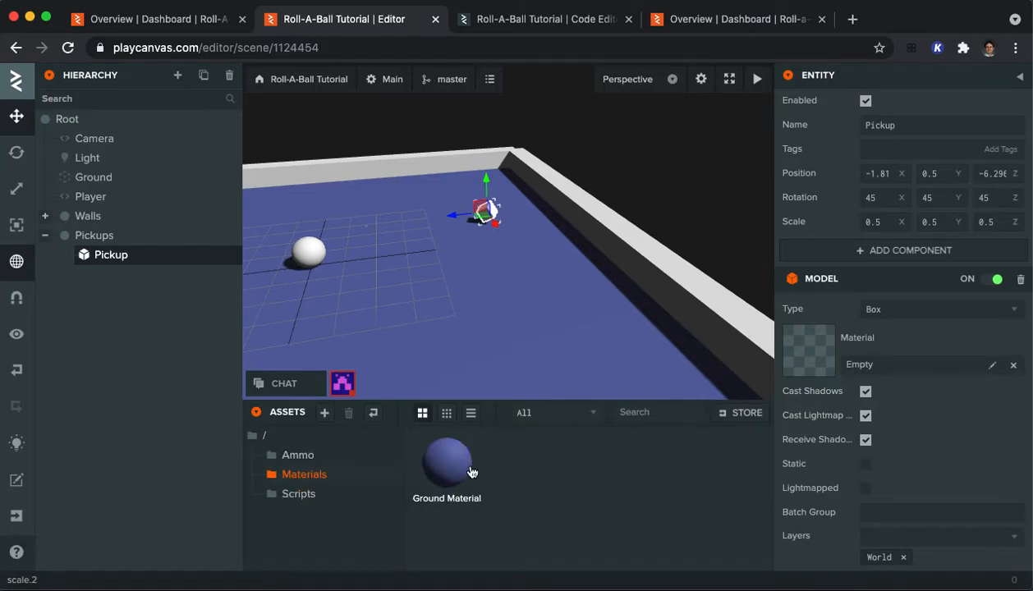
pyautogui.click(324, 412)
pyautogui.click(373, 497)
pyautogui.click(532, 504)
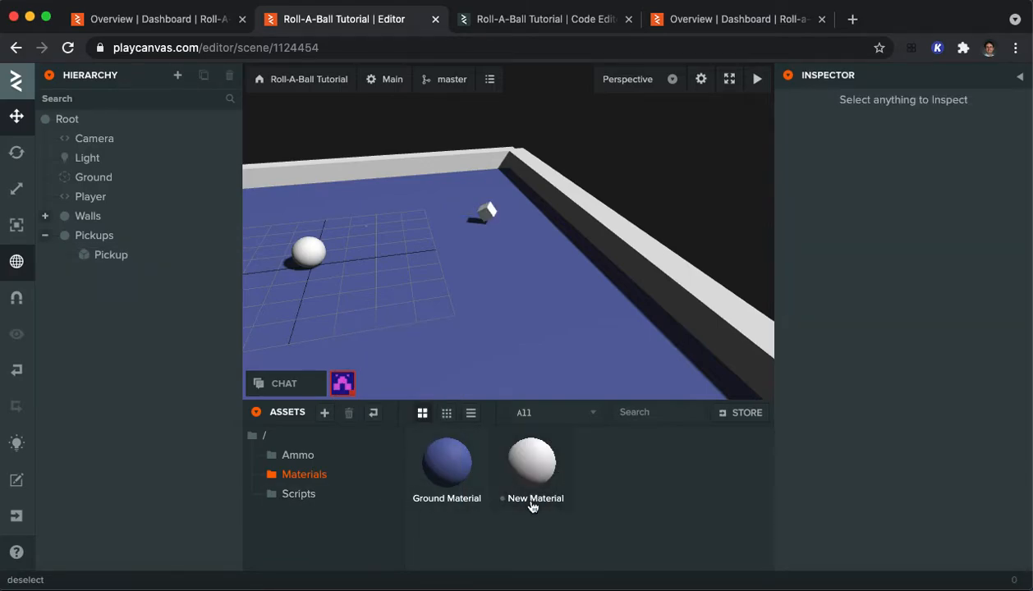
pyautogui.doubleClick(532, 505)
pyautogui.click(560, 493)
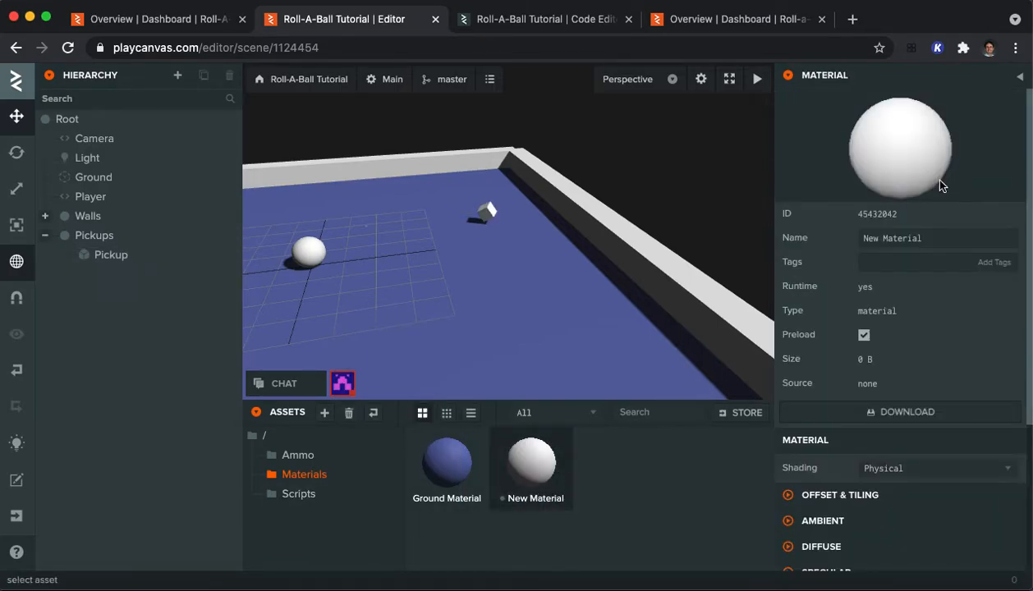
pyautogui.click(900, 238)
pyautogui.write('Pick')
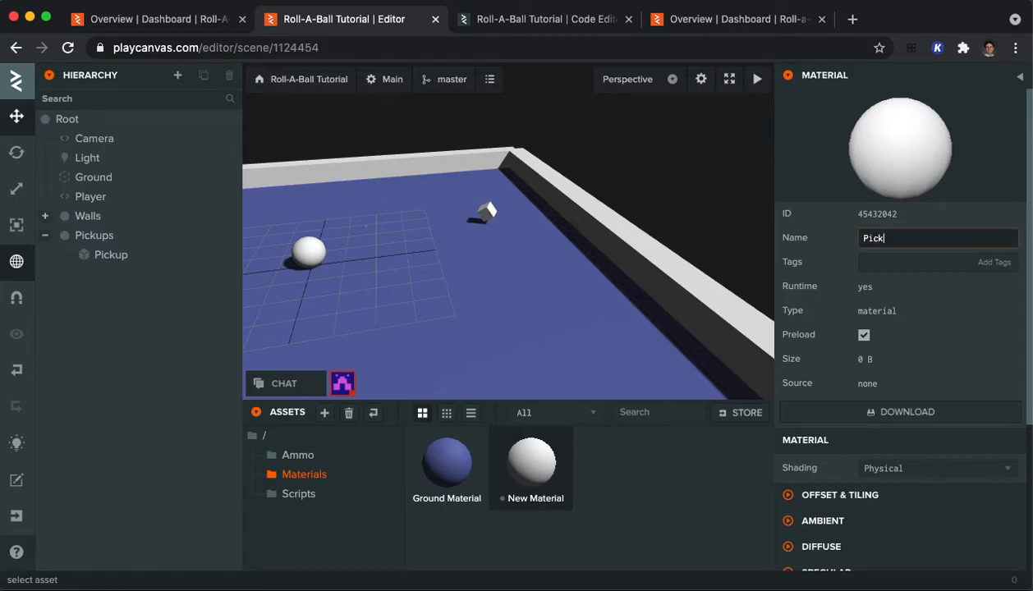
pyautogui.write('up Material')
pyautogui.press('Return')
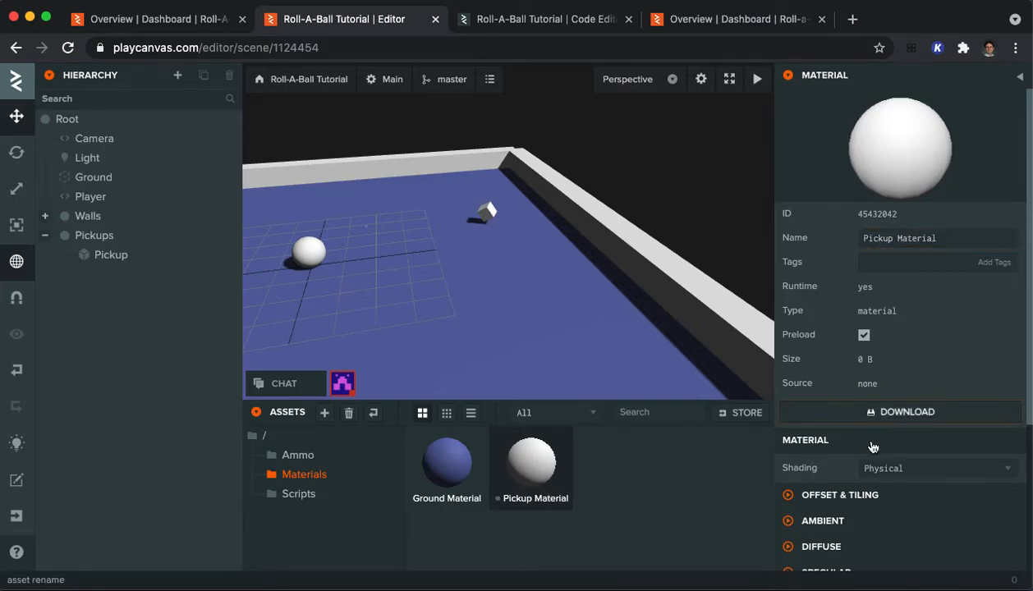
# Step: Set the diffuse color of Pickup Material to yellow
pyautogui.click(852, 547)
pyautogui.scroll(-5, 858, 544)
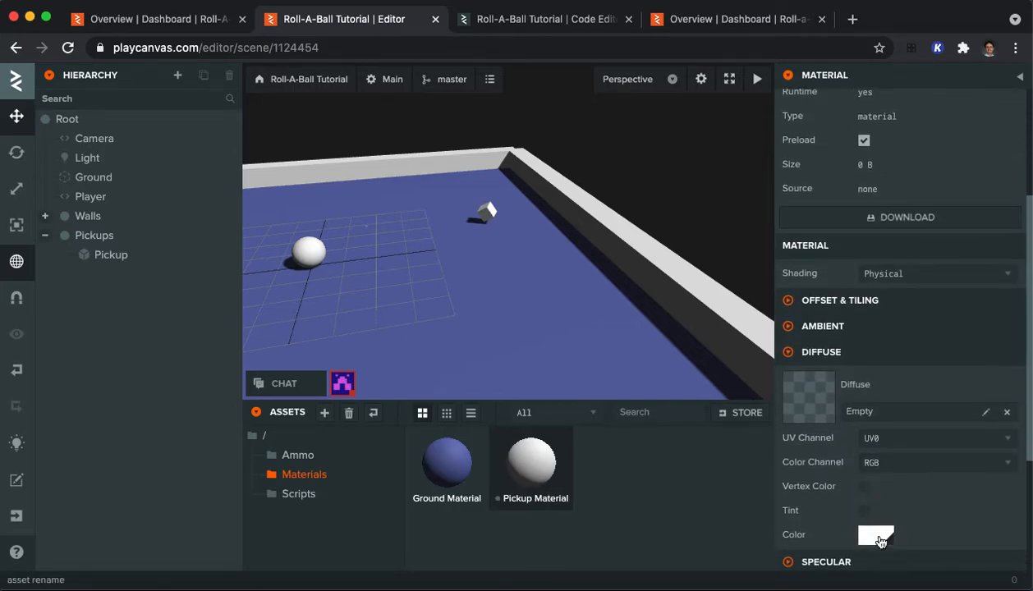
pyautogui.click(877, 539)
pyautogui.moveTo(753, 478); pyautogui.dragTo(742, 461)
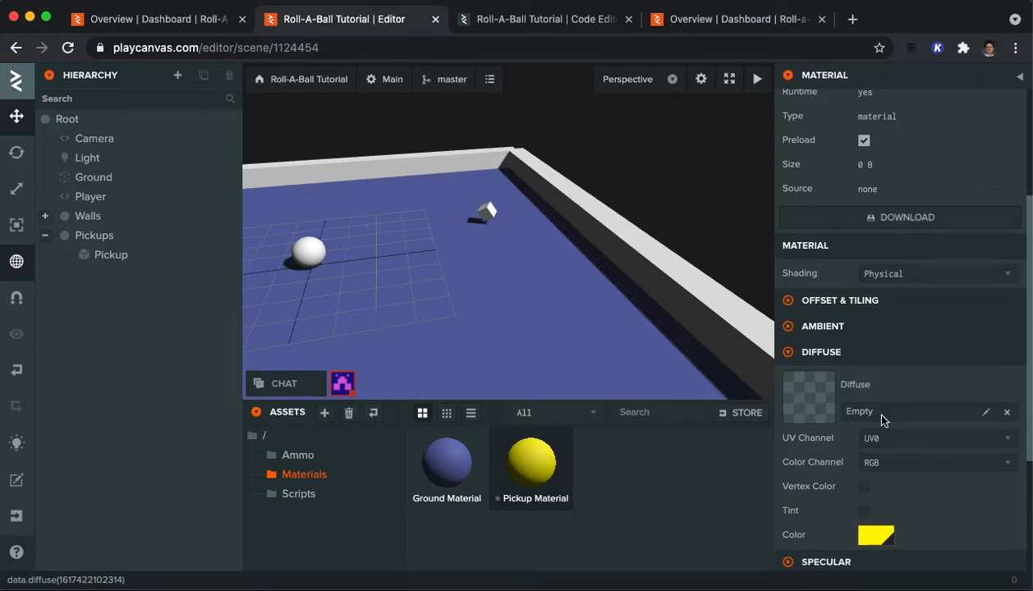
# Step: Assign Pickup Material to the model of the Pickup entity
pyautogui.click(105, 254)
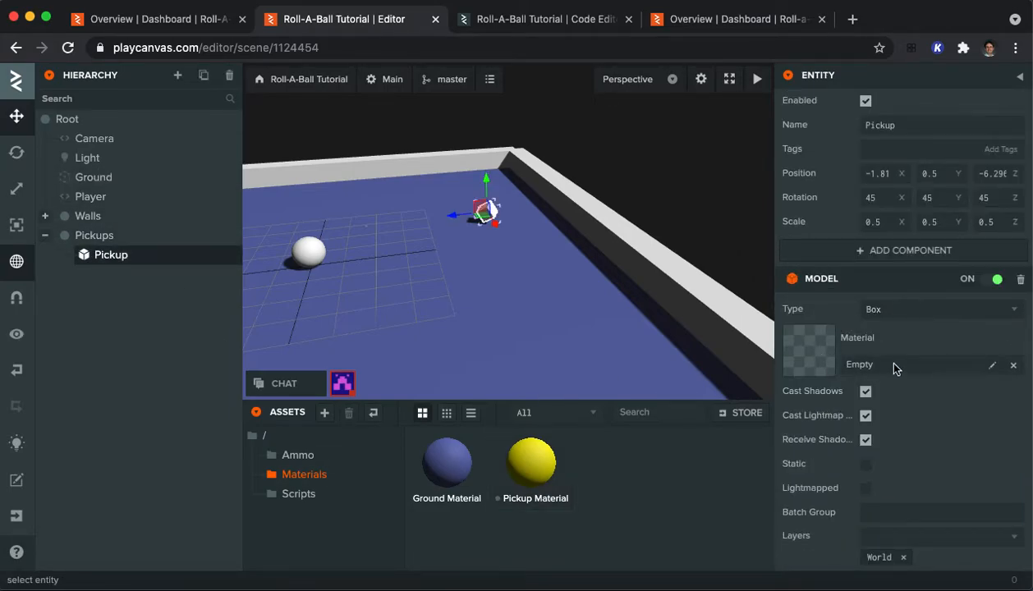
pyautogui.click(991, 367)
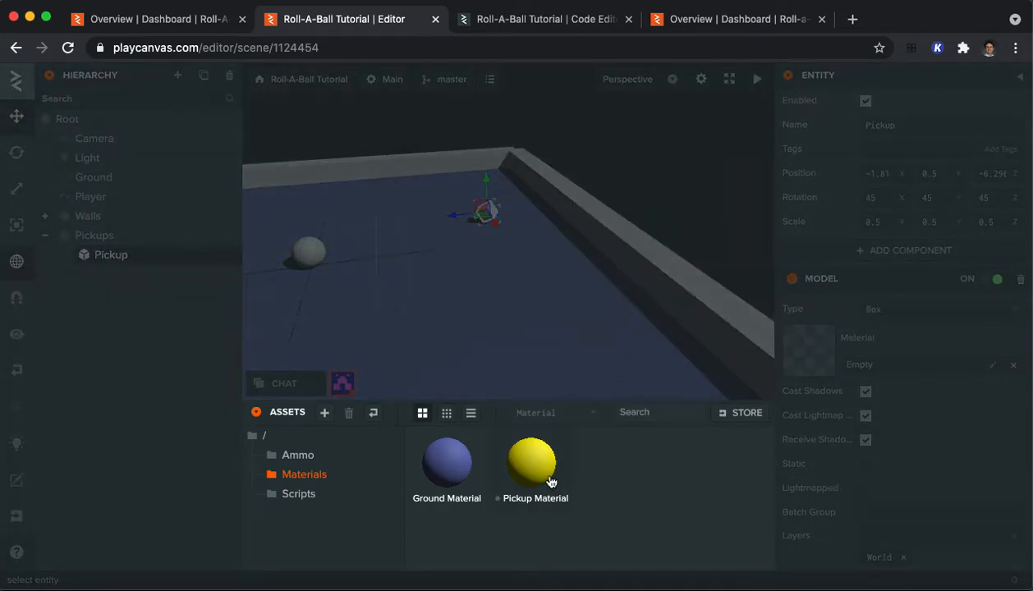
pyautogui.click(541, 469)
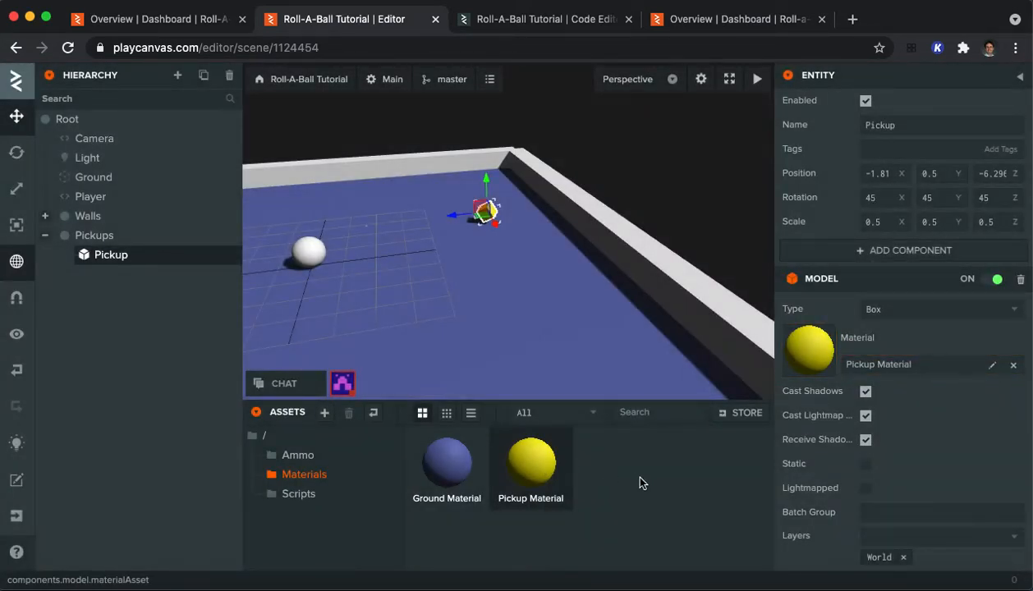
pyautogui.click(540, 277)
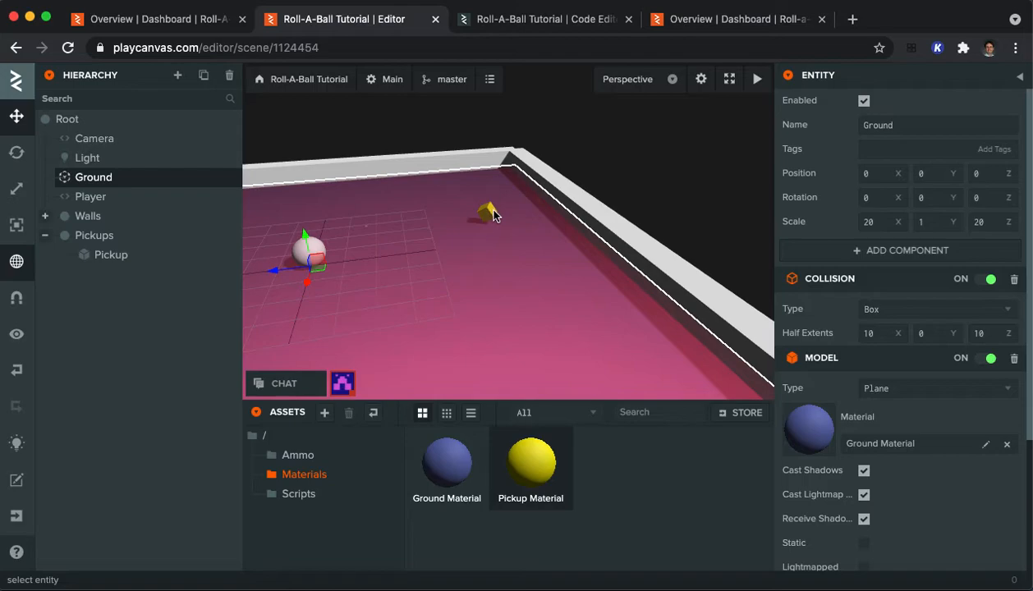
pyautogui.click(615, 181)
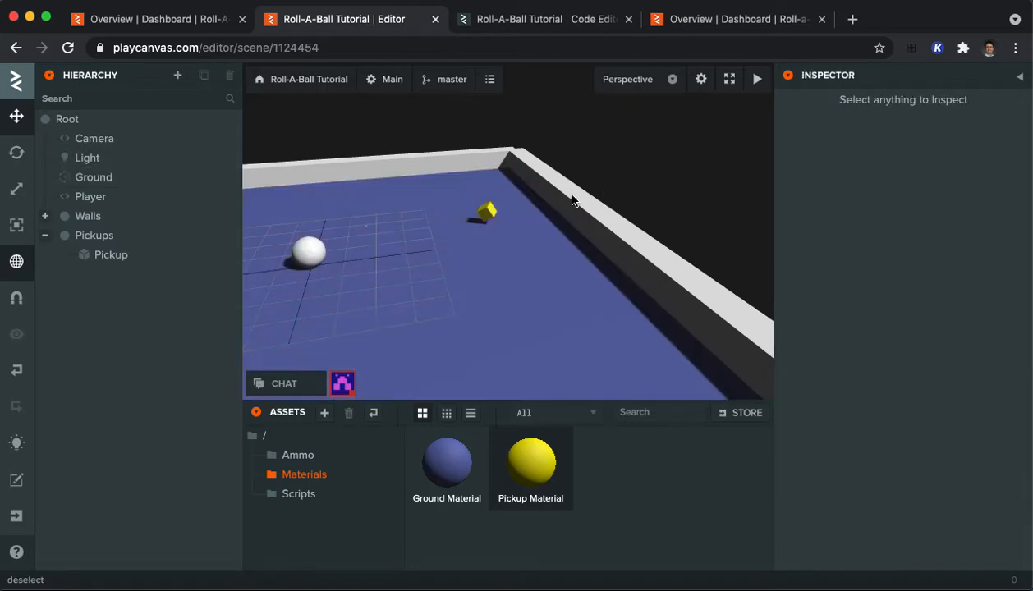
pyautogui.click(490, 219)
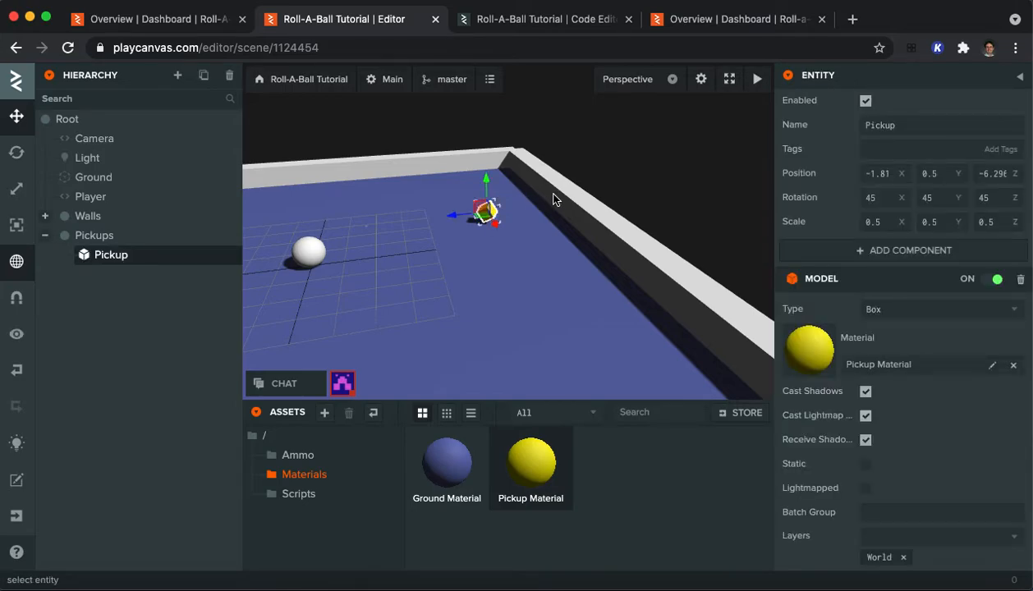
pyautogui.click(632, 172)
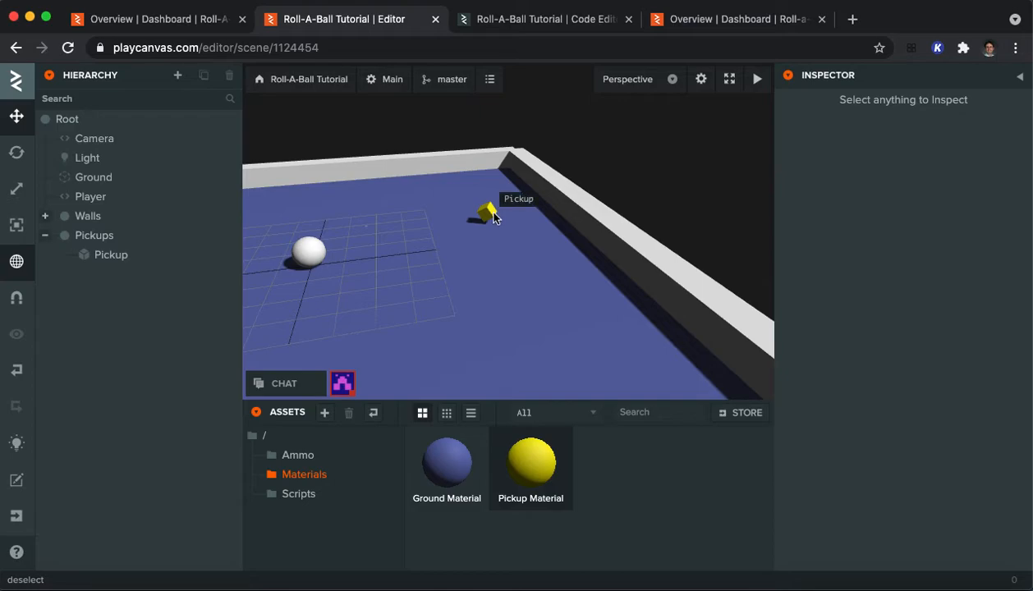
pyautogui.click(154, 263)
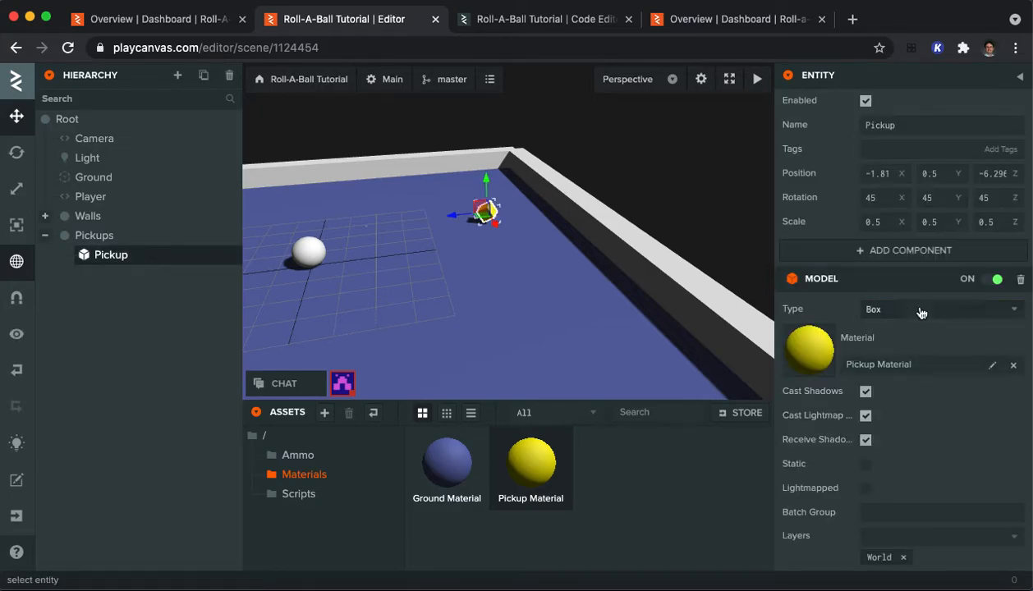
# Step: Add a Script component to the Pickup entity and create a new script for it named Rotator
pyautogui.click(879, 251)
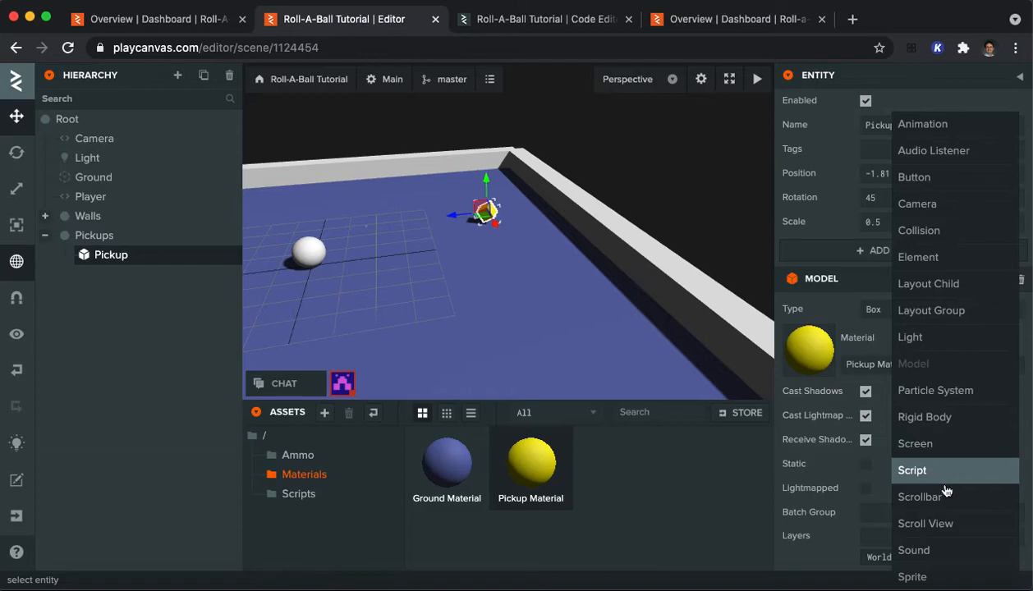
pyautogui.click(908, 469)
pyautogui.scroll(-1, 913, 419)
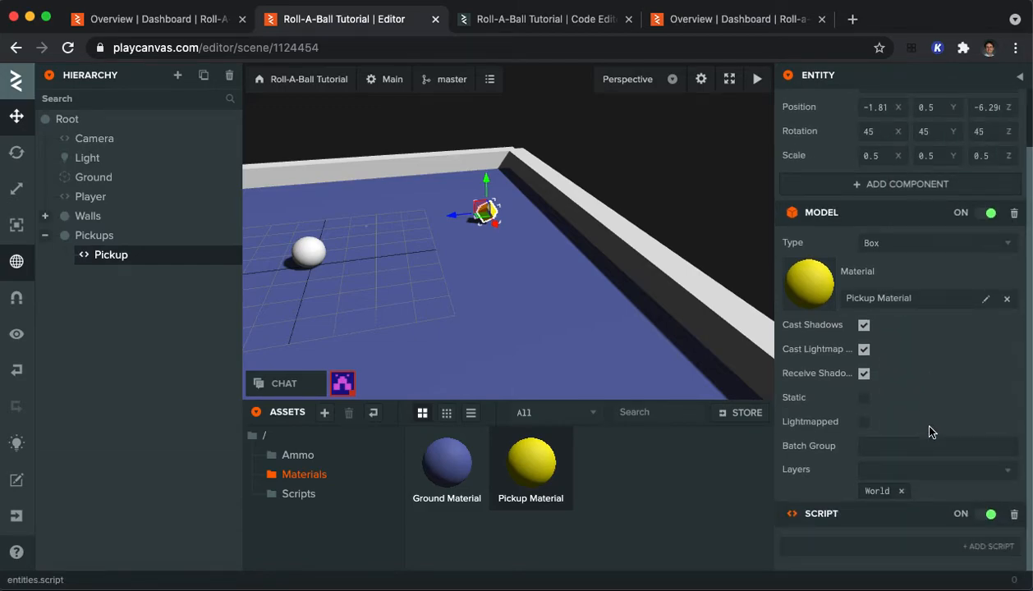
pyautogui.click(976, 547)
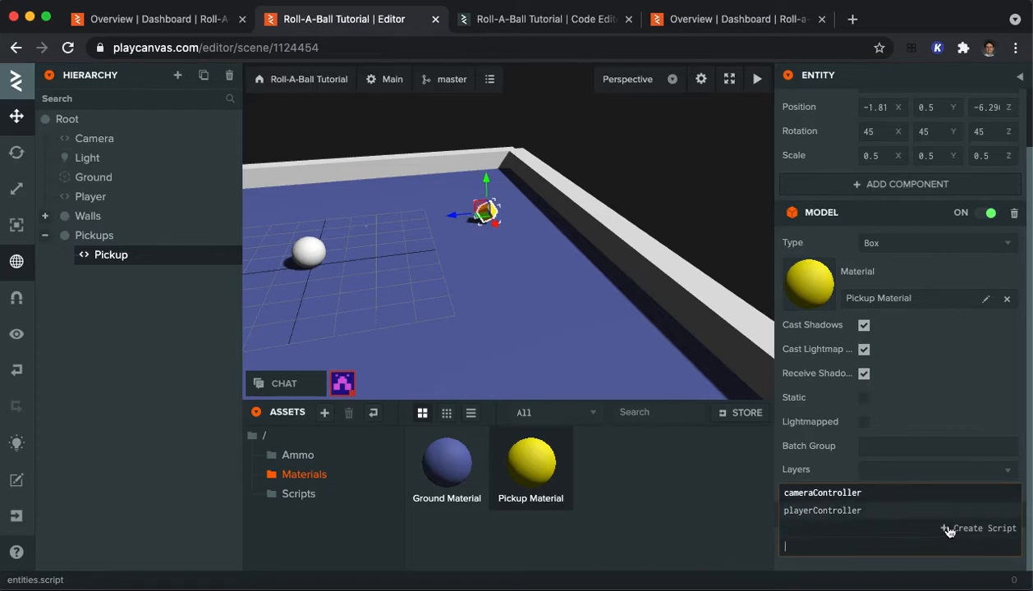
pyautogui.click(946, 528)
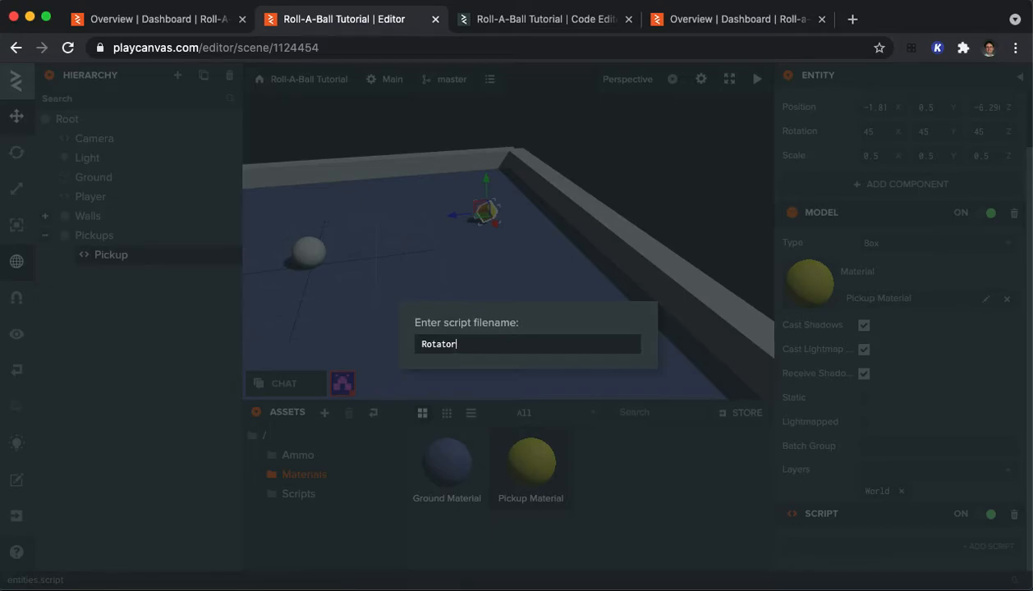
pyautogui.press('Return')
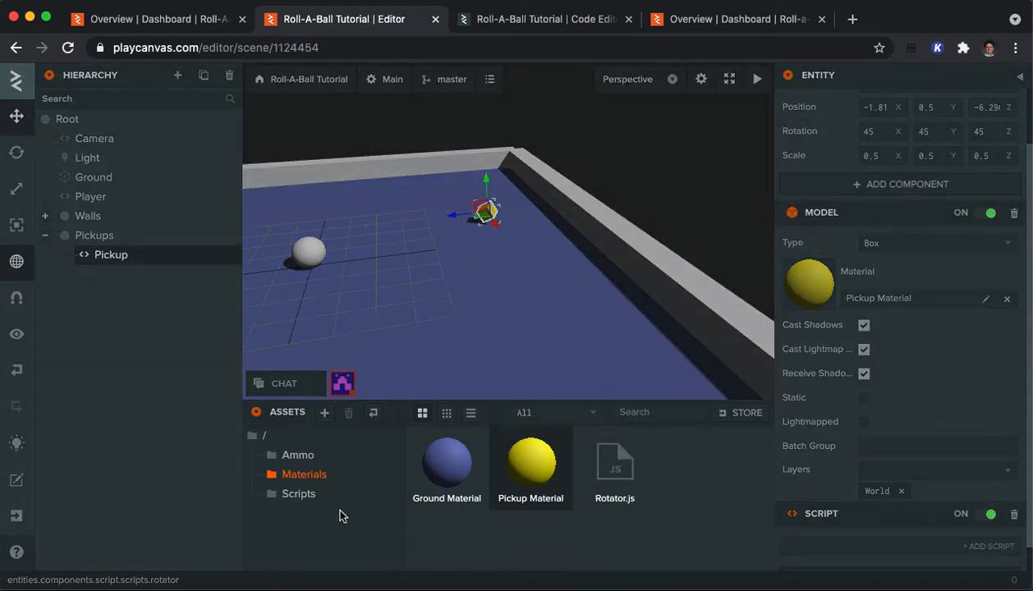
# Step: Move Rotator.js into the Scripts folder and open it in the code editor
pyautogui.click(296, 493)
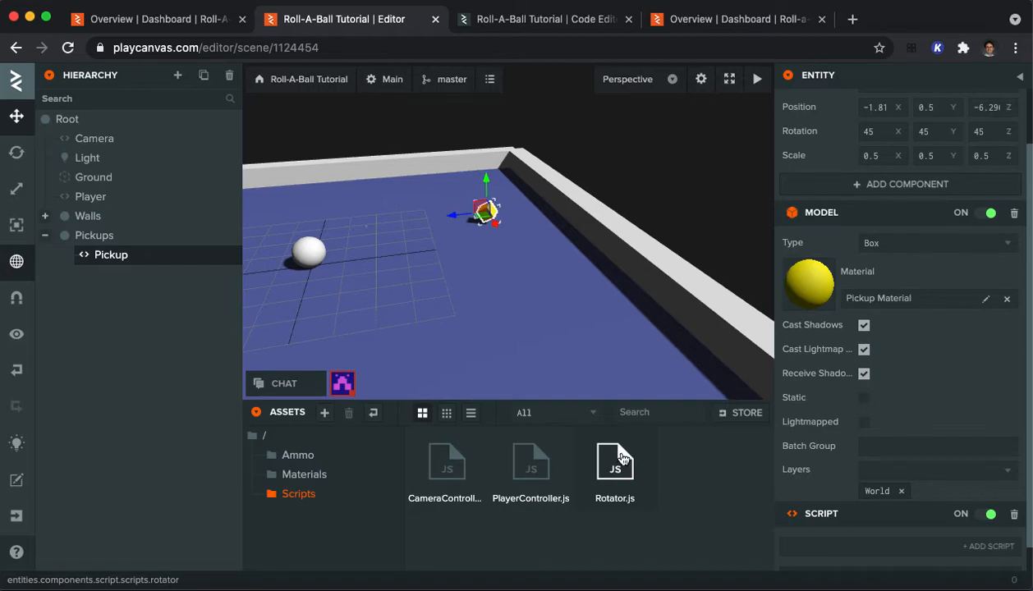
pyautogui.doubleClick(616, 460)
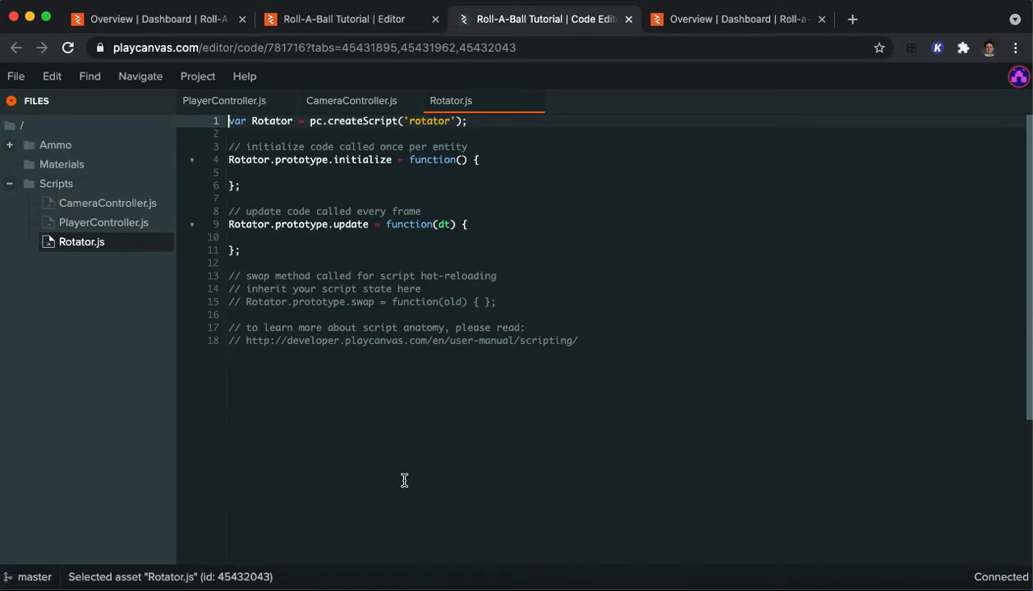
pyautogui.click(548, 384)
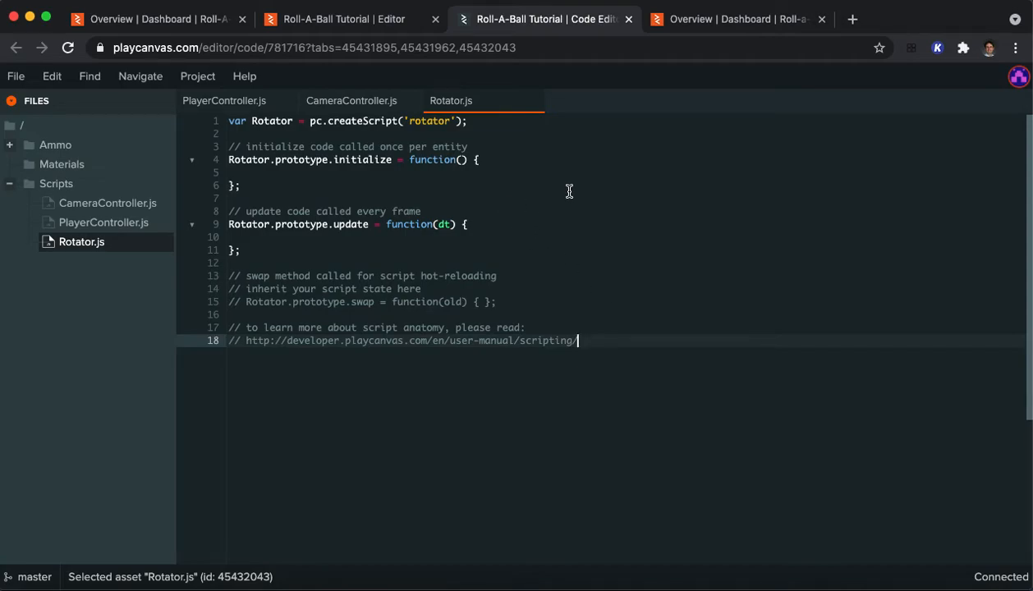
# Step: In the Rotator update function, add the line this.entity.rotate(new pc.Vec3(15,30,45).scale(dt));
pyautogui.click(471, 234)
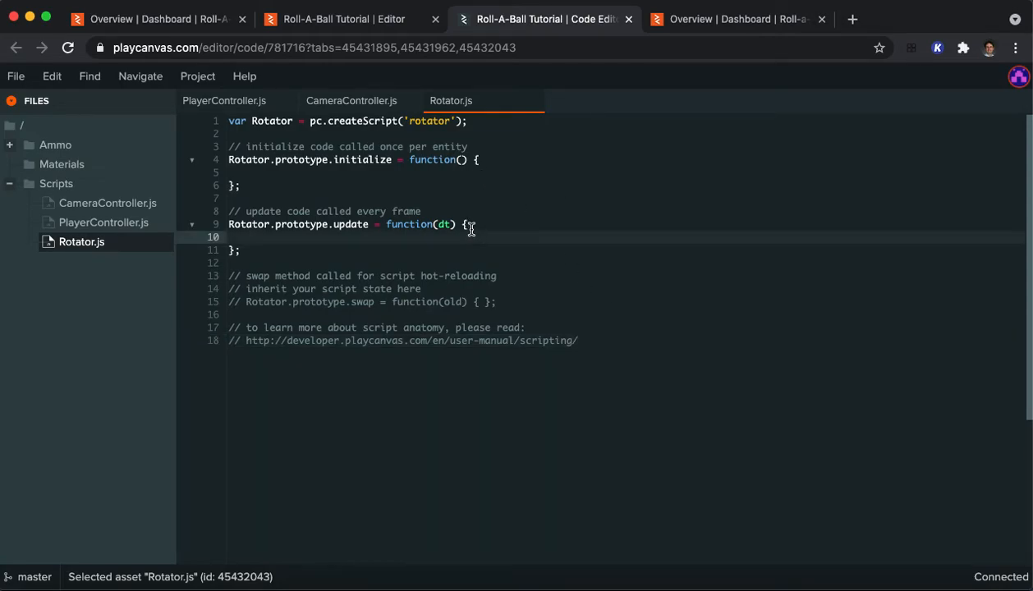
pyautogui.write('this.entity')
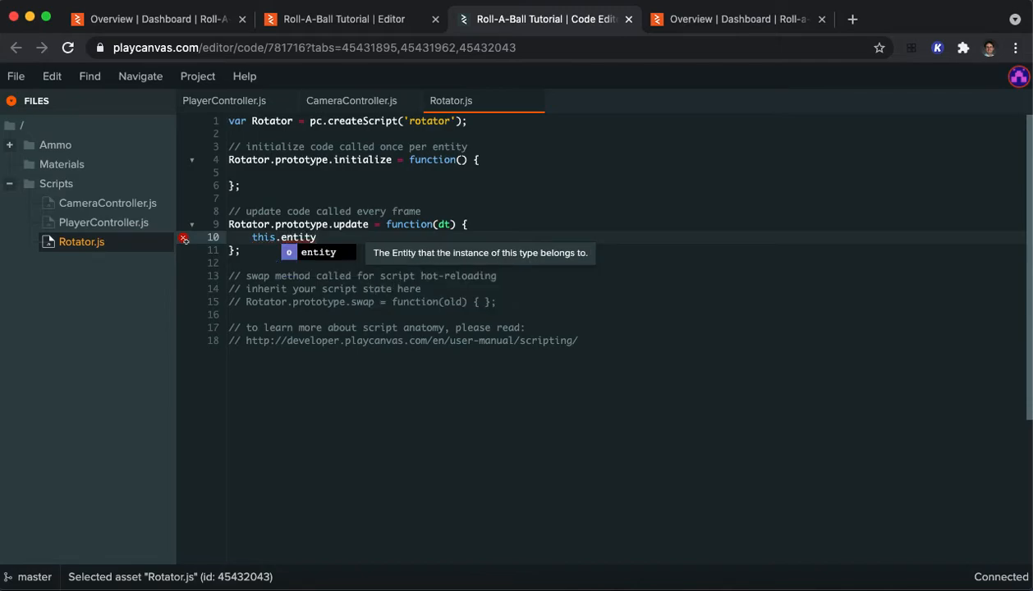
pyautogui.write('.roto')
pyautogui.write('te(')
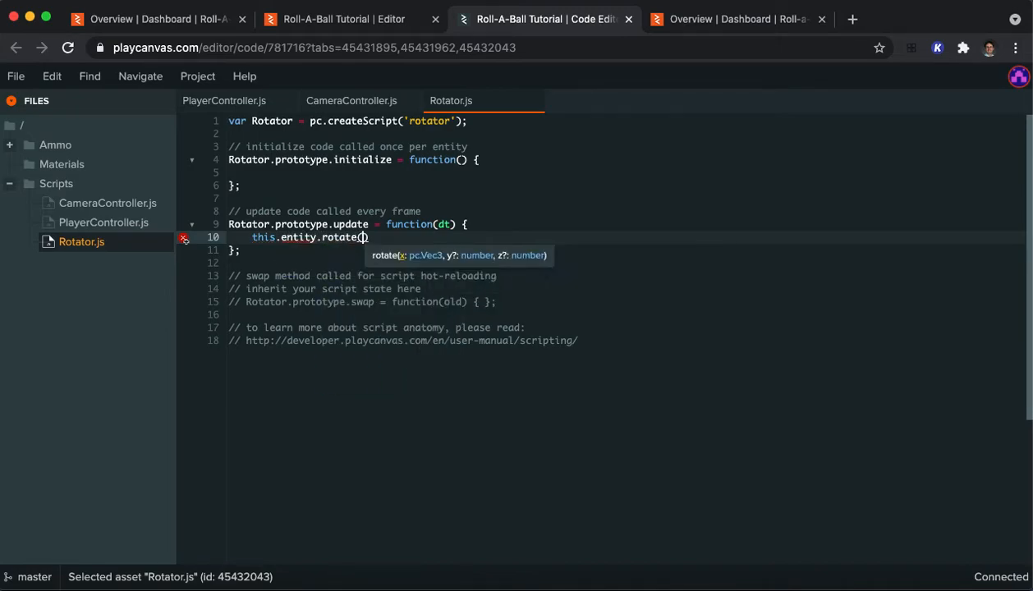
pyautogui.write('new p')
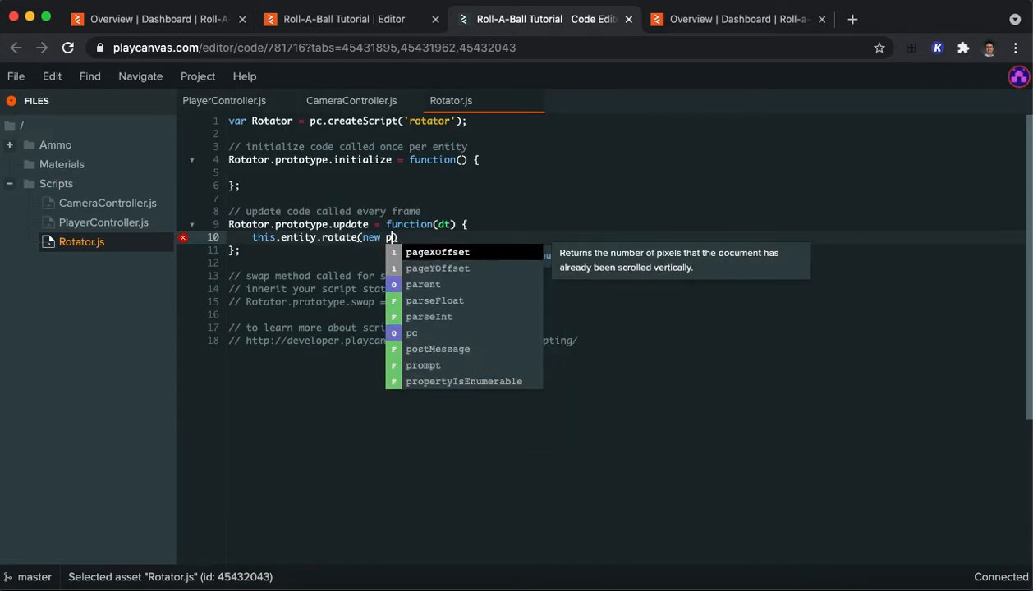
pyautogui.write('c.')
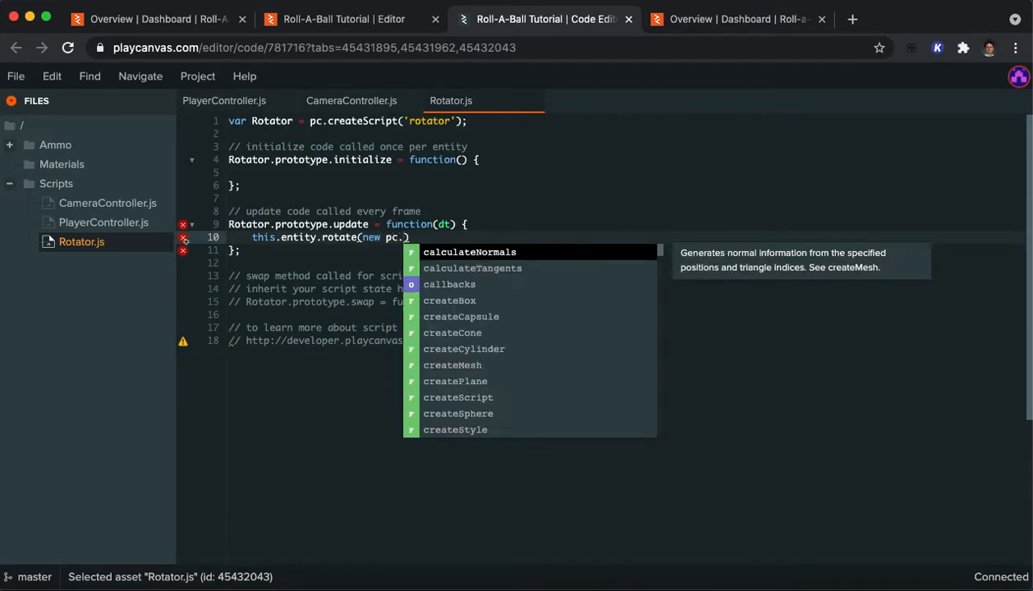
pyautogui.write('Vec3(')
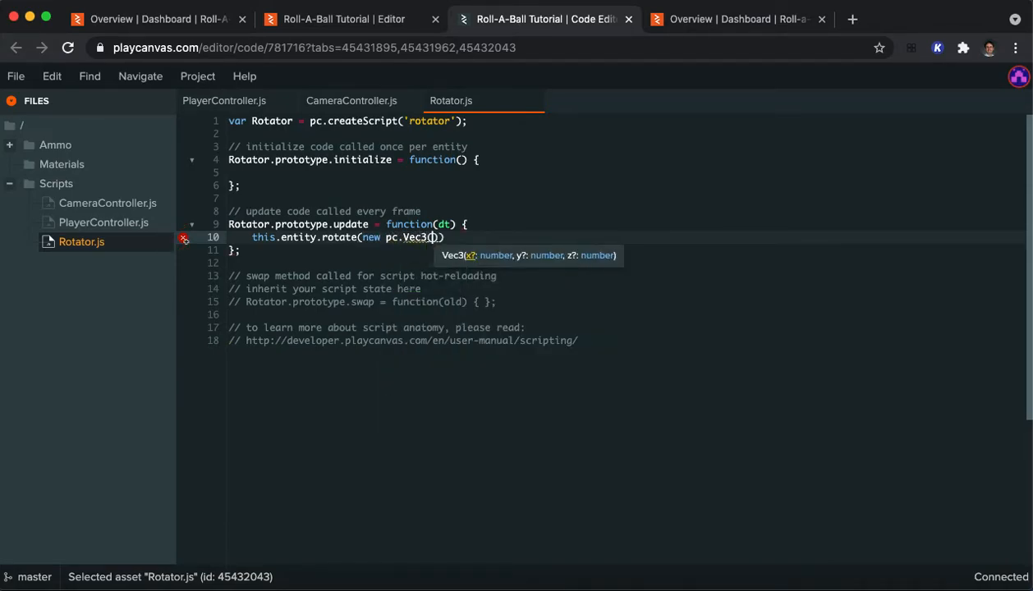
pyautogui.write('15,30,')
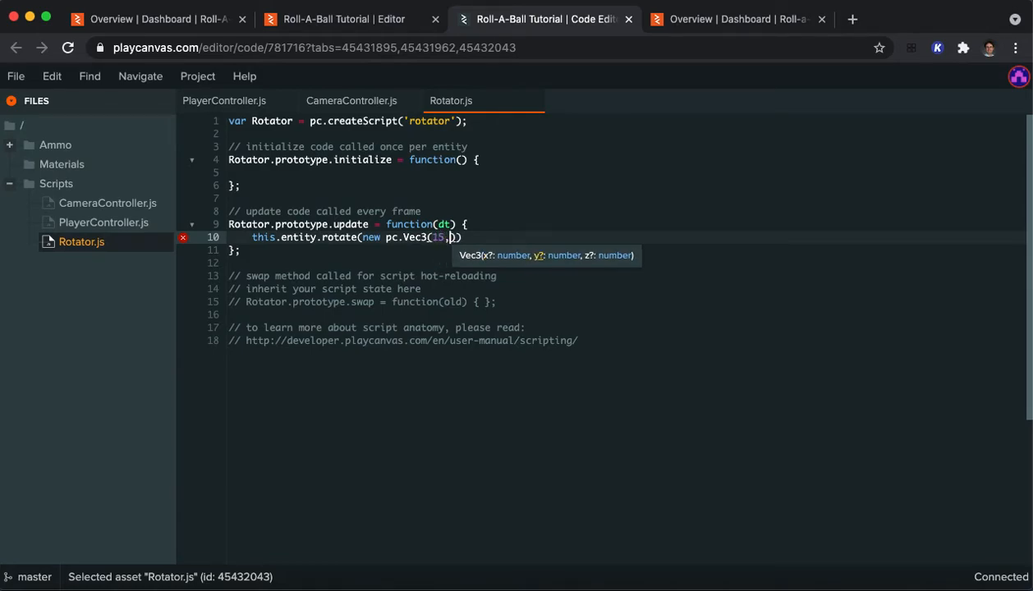
pyautogui.write('45')
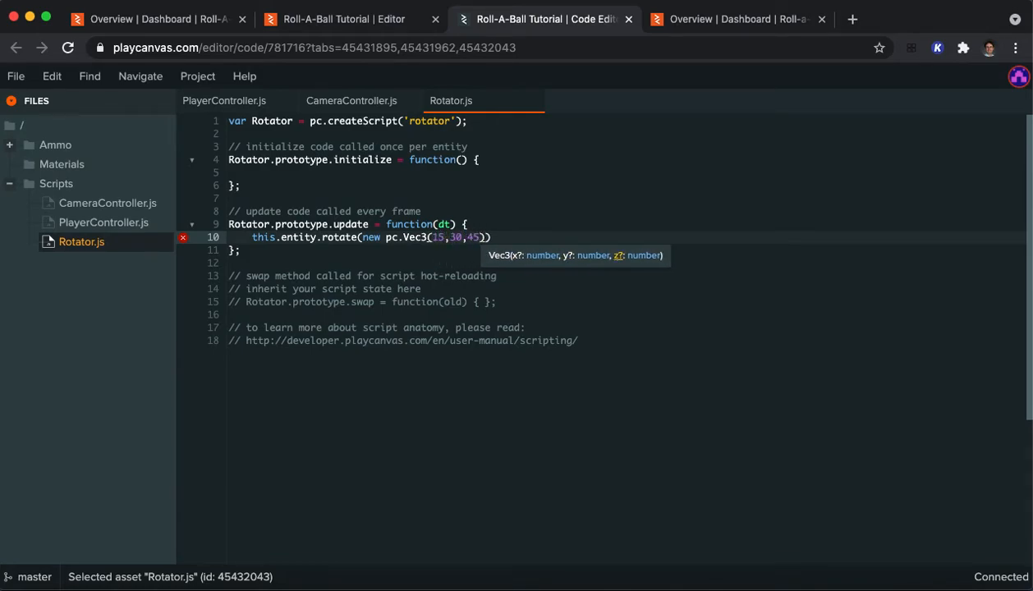
pyautogui.write(').scale')
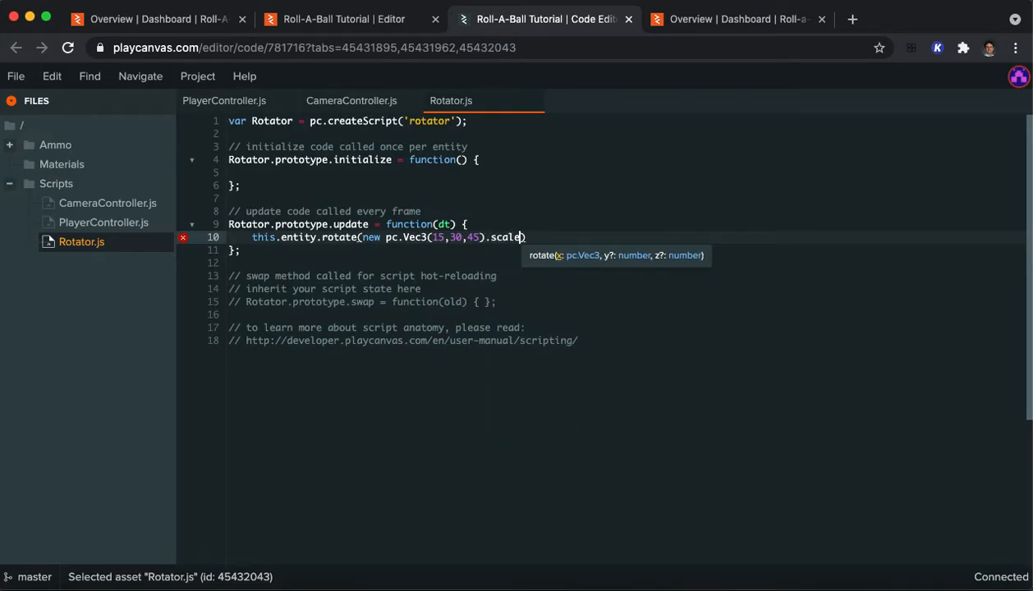
pyautogui.write('(dt));')
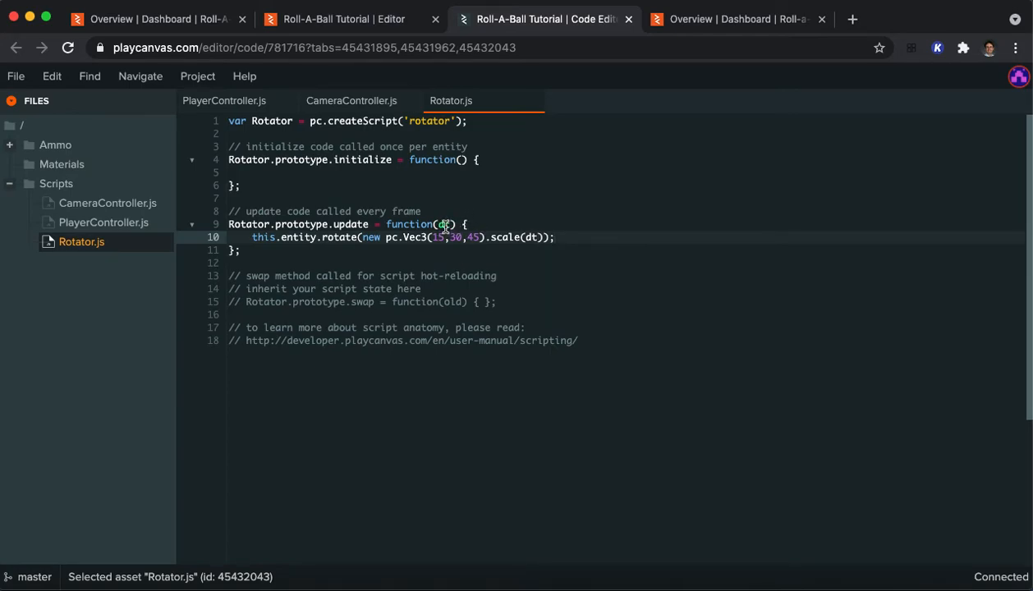
# Step: Review the rotation vector and its dt scaling in the rotate call, and save Rotator.js
pyautogui.moveTo(432, 237); pyautogui.dragTo(484, 238)
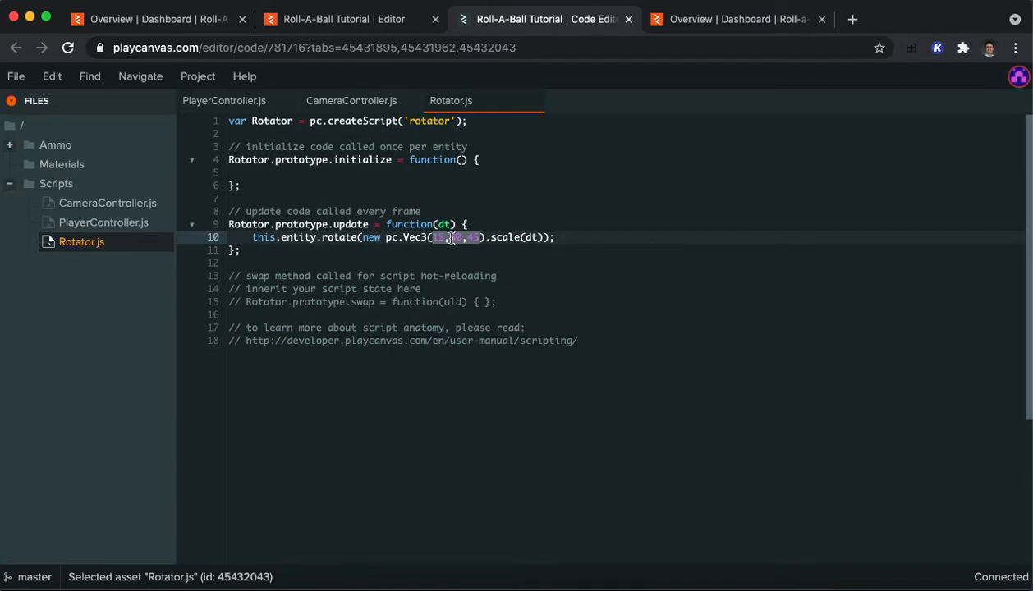
pyautogui.click(507, 237)
pyautogui.moveTo(520, 238); pyautogui.dragTo(539, 238)
pyautogui.click(540, 238)
pyautogui.click(578, 235)
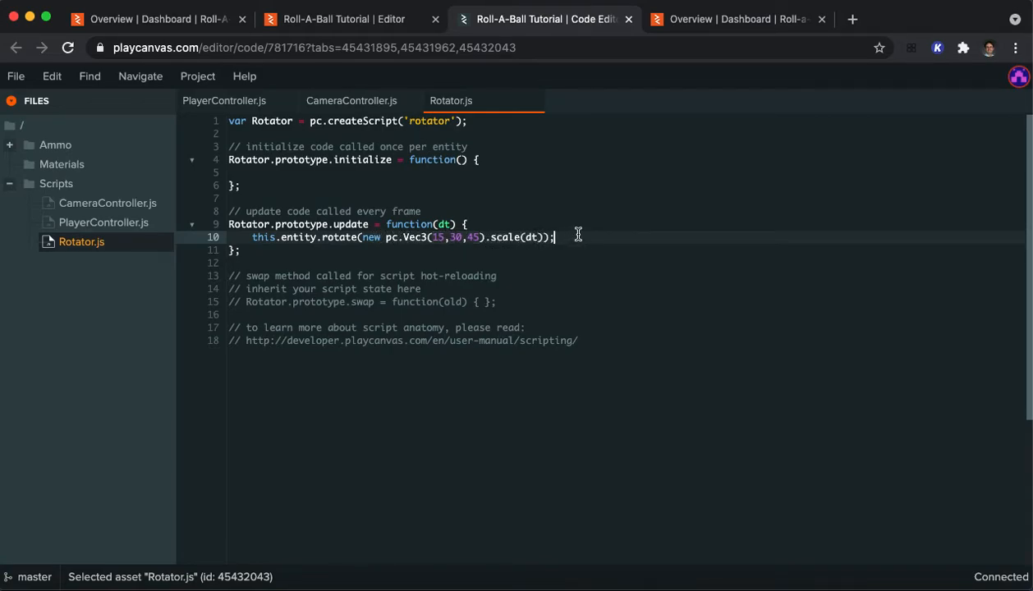
pyautogui.press('super+s')
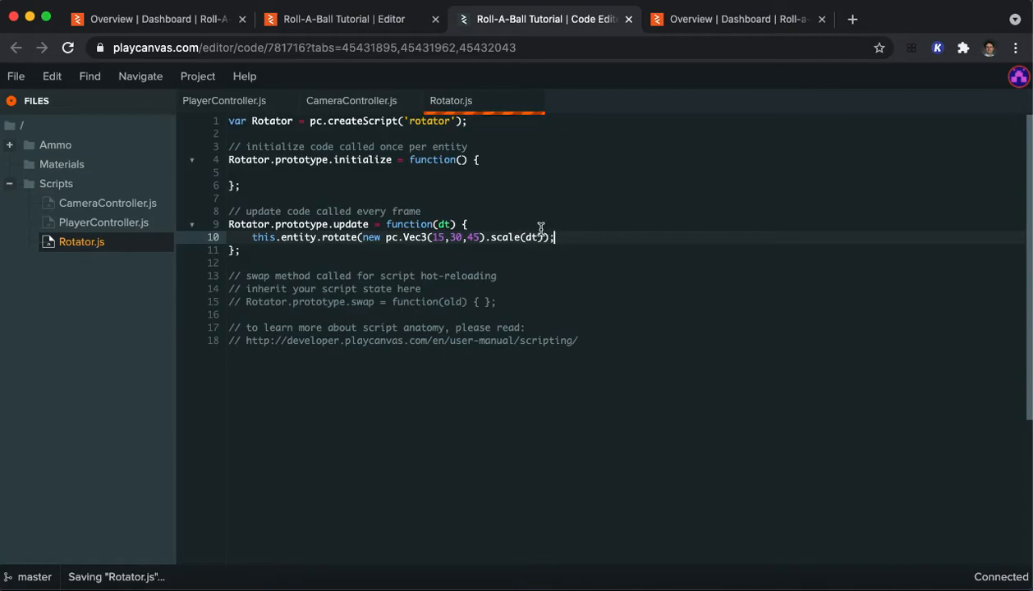
# Step: Launch the scene from the editor, roll the ball forward to check the pickup's rotation, and close the preview
pyautogui.click(355, 25)
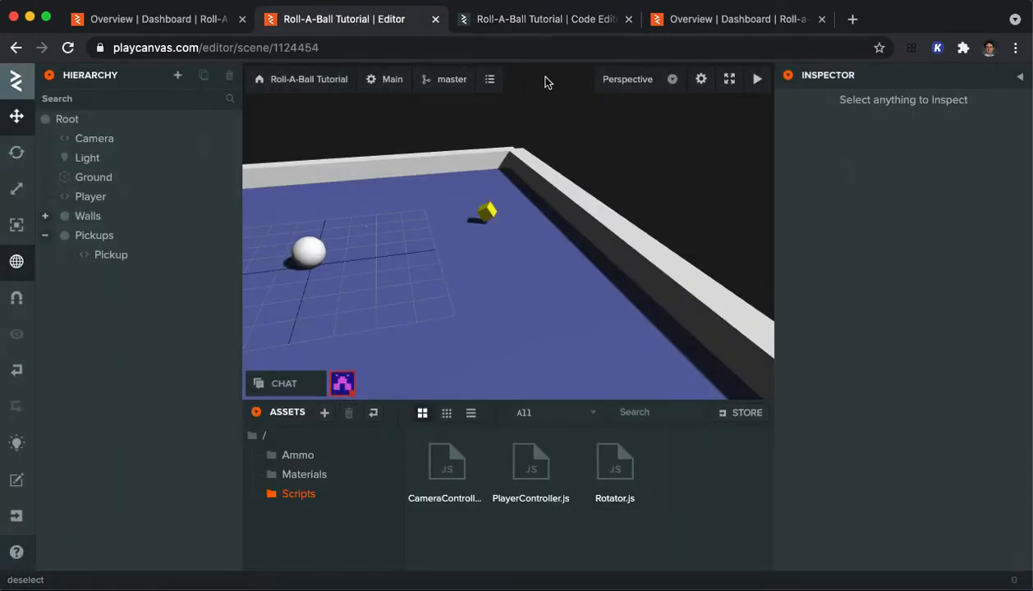
pyautogui.moveTo(771, 86)
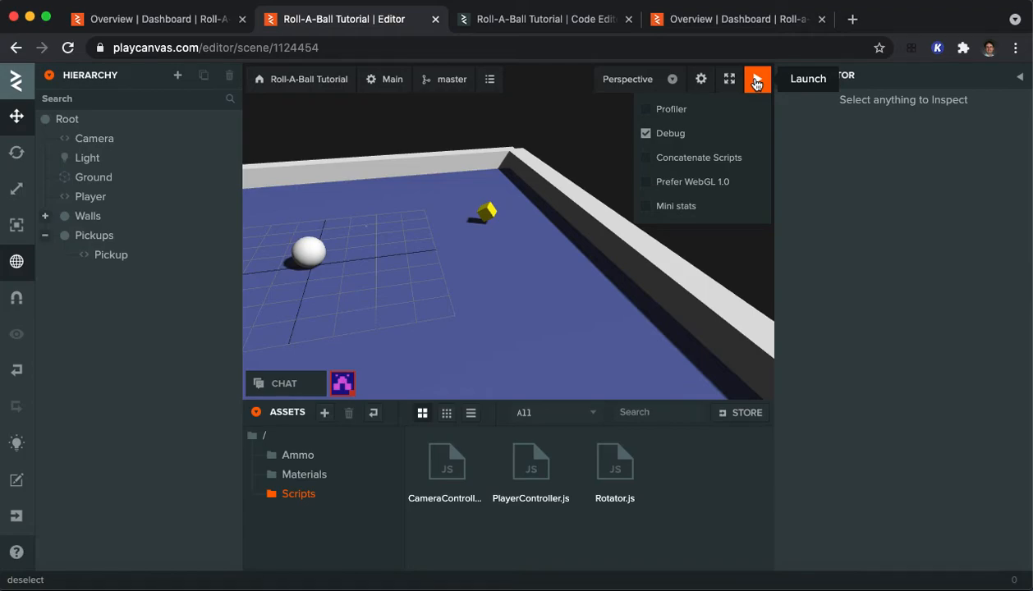
pyautogui.click(755, 83)
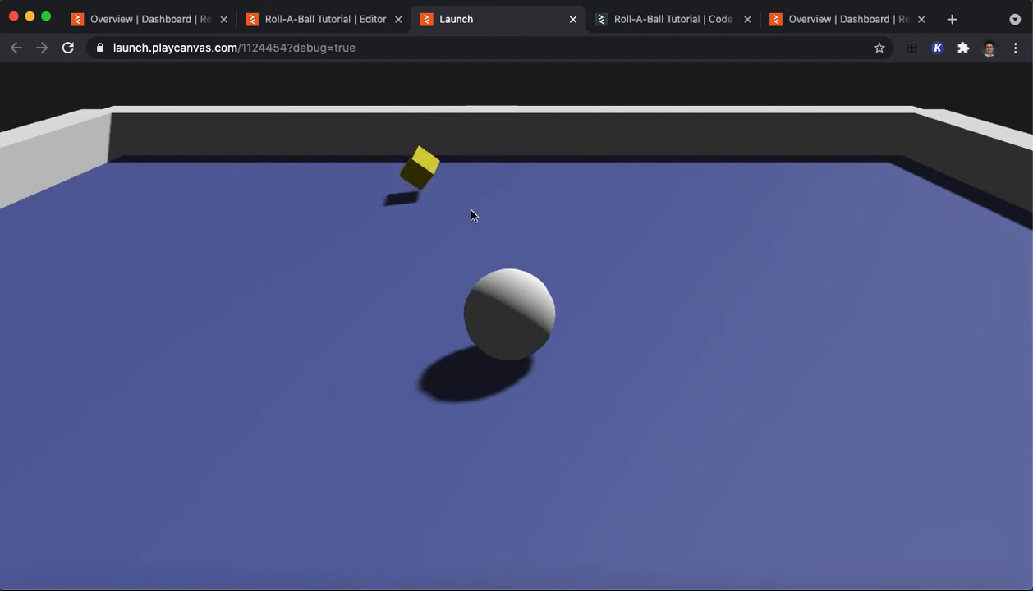
pyautogui.press('Up')
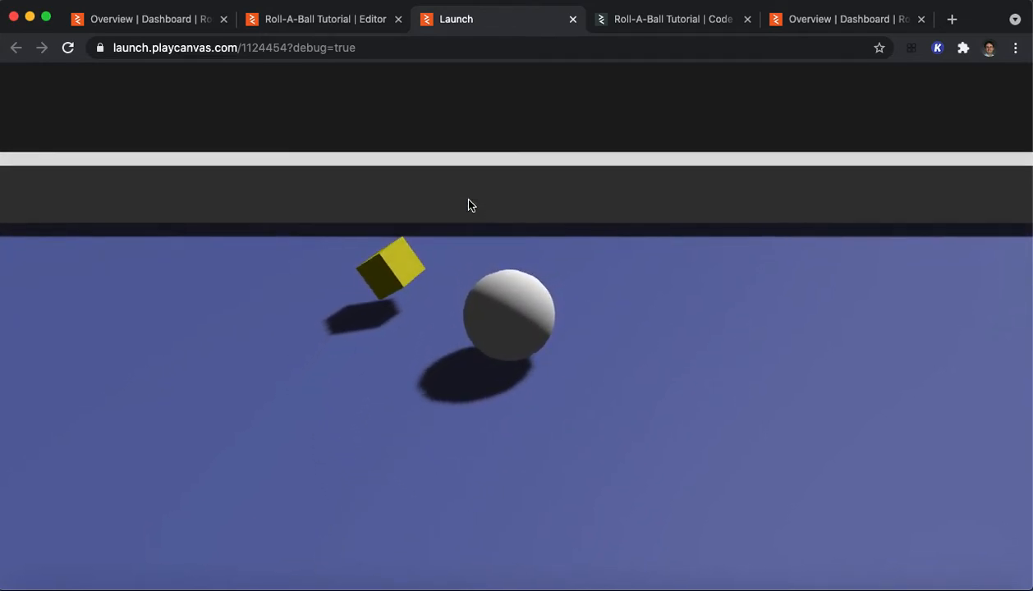
pyautogui.click(573, 18)
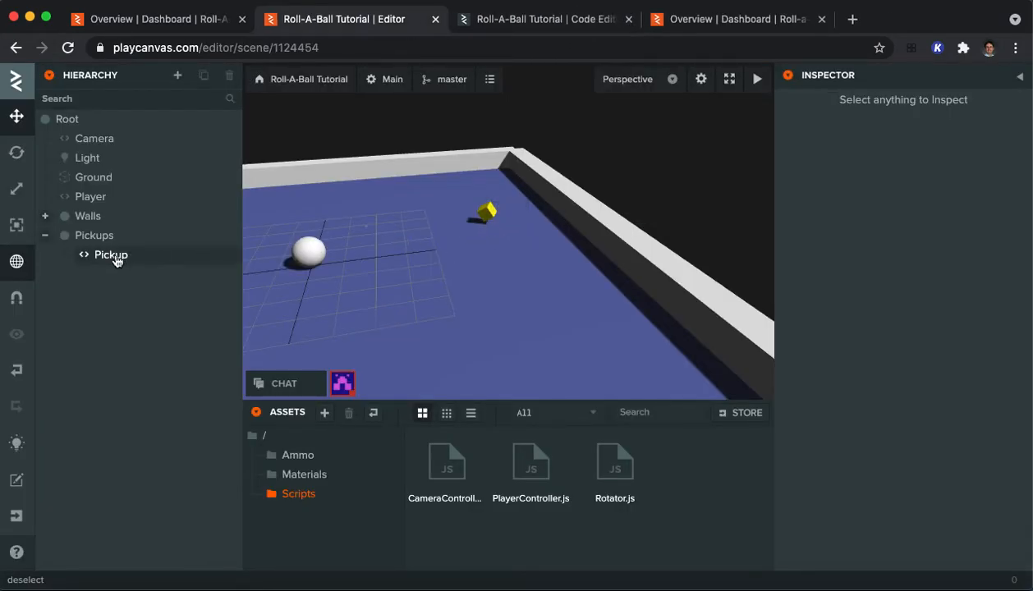
# Step: Copy the Pickup entity and paste seven copies of it with the Pickups entity as the intended parent
pyautogui.click(117, 259)
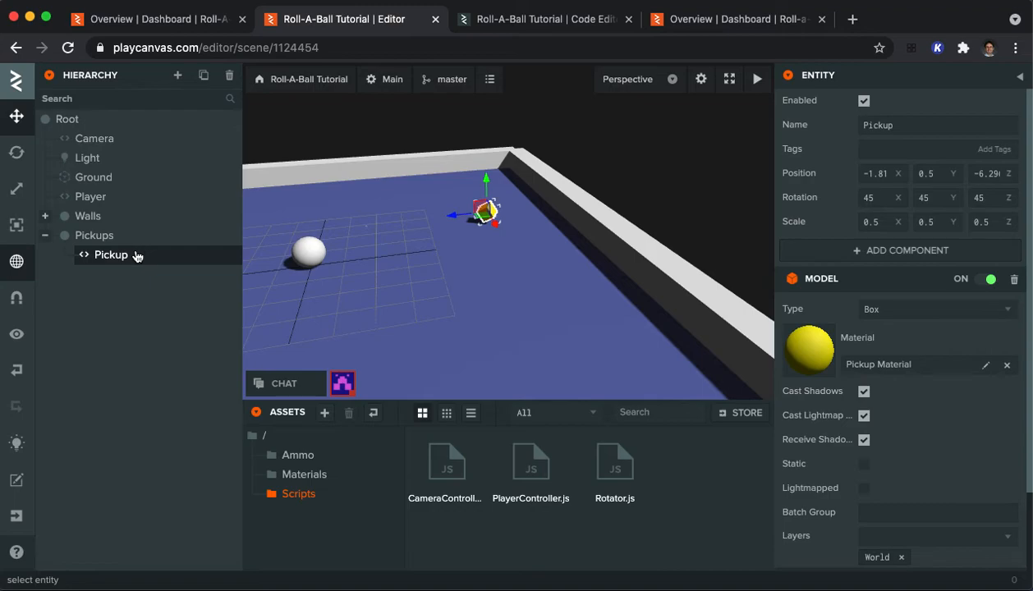
pyautogui.click(96, 237)
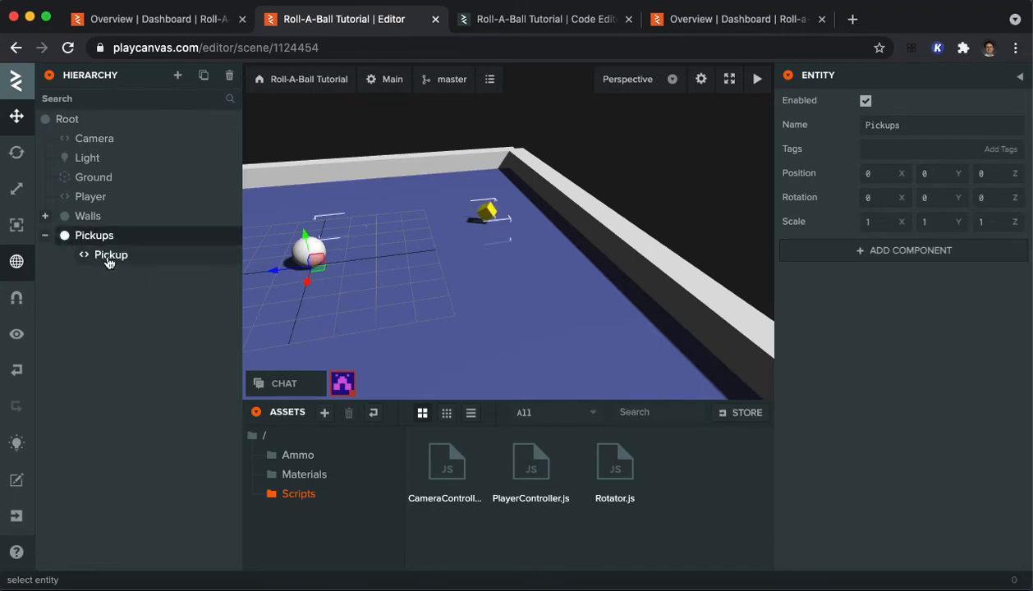
pyautogui.click(109, 260)
pyautogui.click(97, 237)
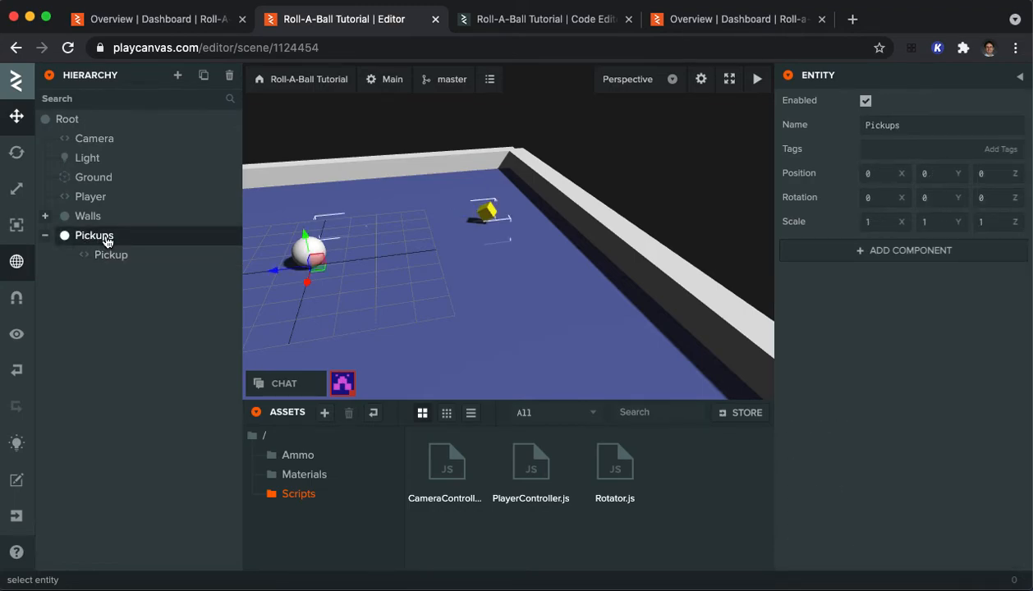
pyautogui.press('super+v')
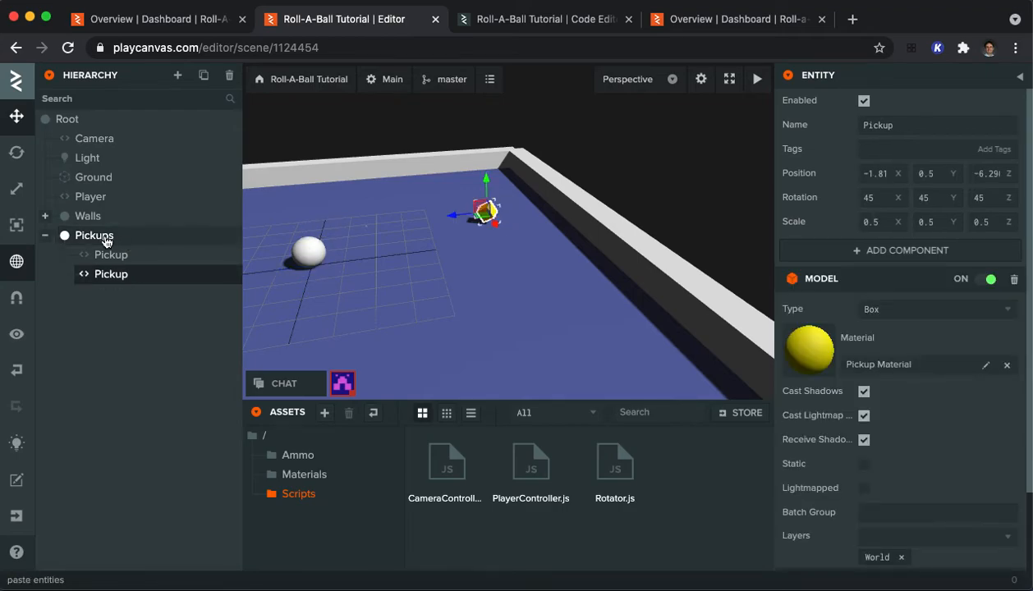
pyautogui.click(99, 237)
pyautogui.press('super+v')
pyautogui.click(99, 237)
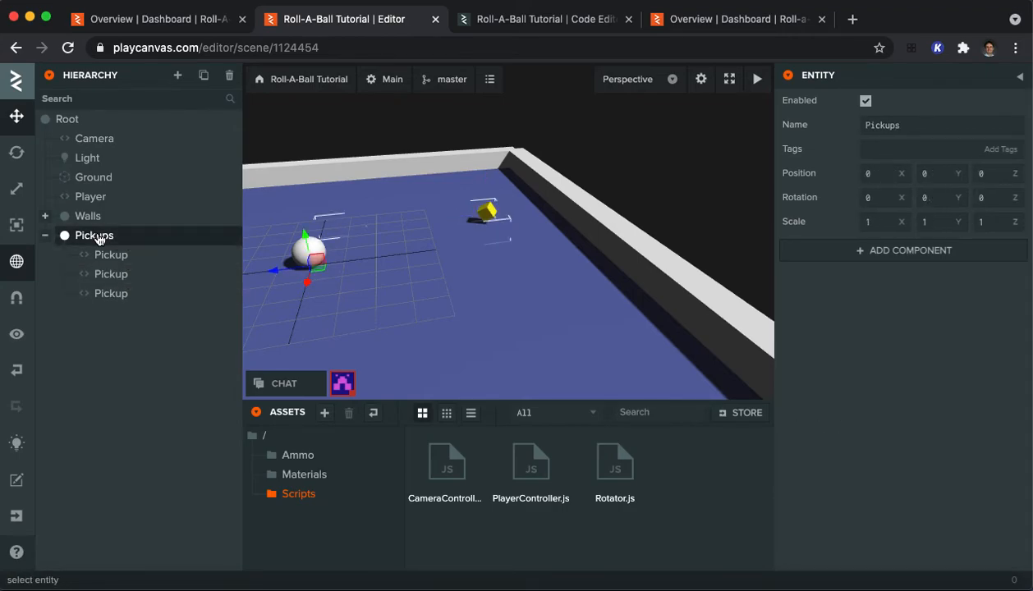
pyautogui.press('super+v')
pyautogui.click(97, 238)
pyautogui.press('super+v')
pyautogui.click(97, 238)
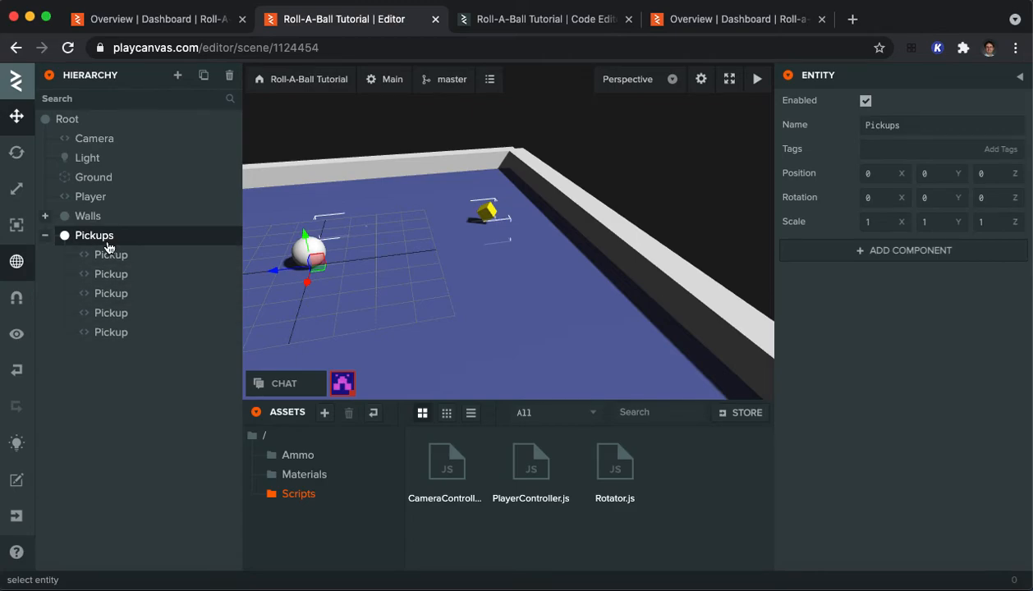
pyautogui.click(106, 240)
pyautogui.press('super+v')
pyautogui.click(107, 238)
pyautogui.press('super+v')
pyautogui.click(106, 237)
pyautogui.press('super+v')
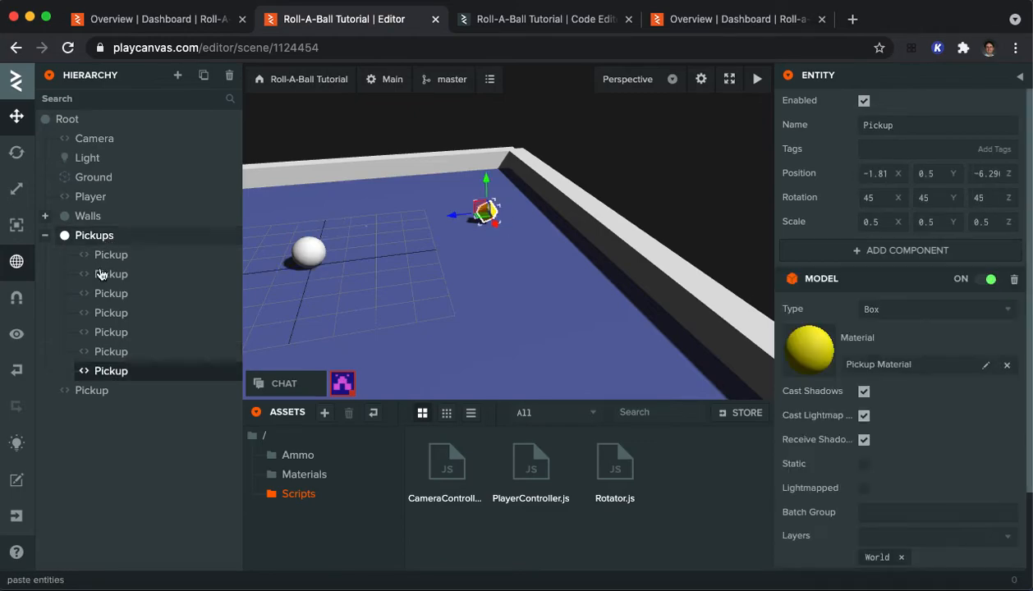
# Step: Reparent the stray Pickup copy from Root to the Pickups entity
pyautogui.moveTo(90, 389); pyautogui.dragTo(103, 238)
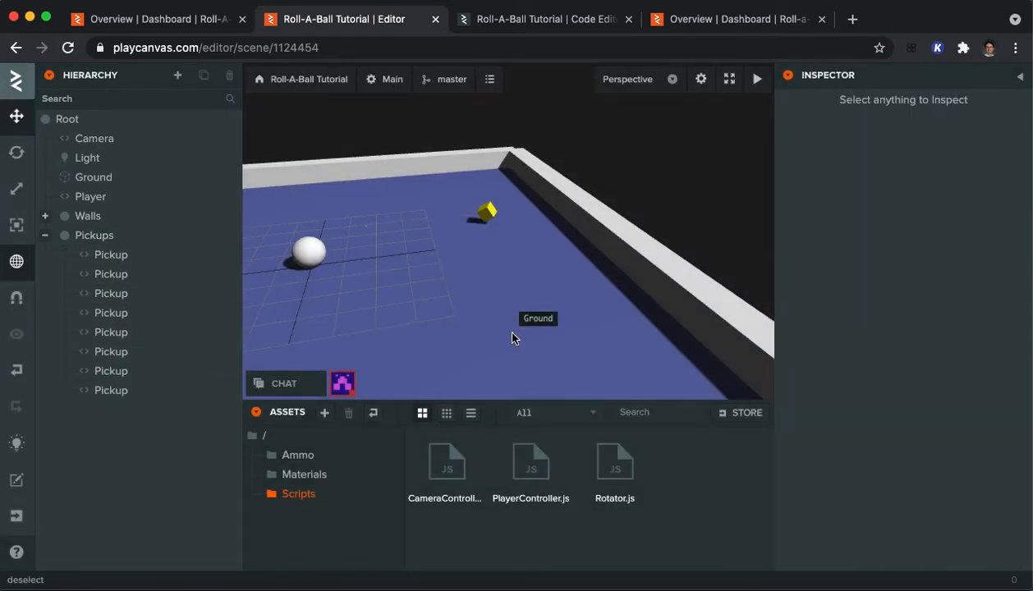
pyautogui.moveTo(423, 344); pyautogui.dragTo(579, 321)
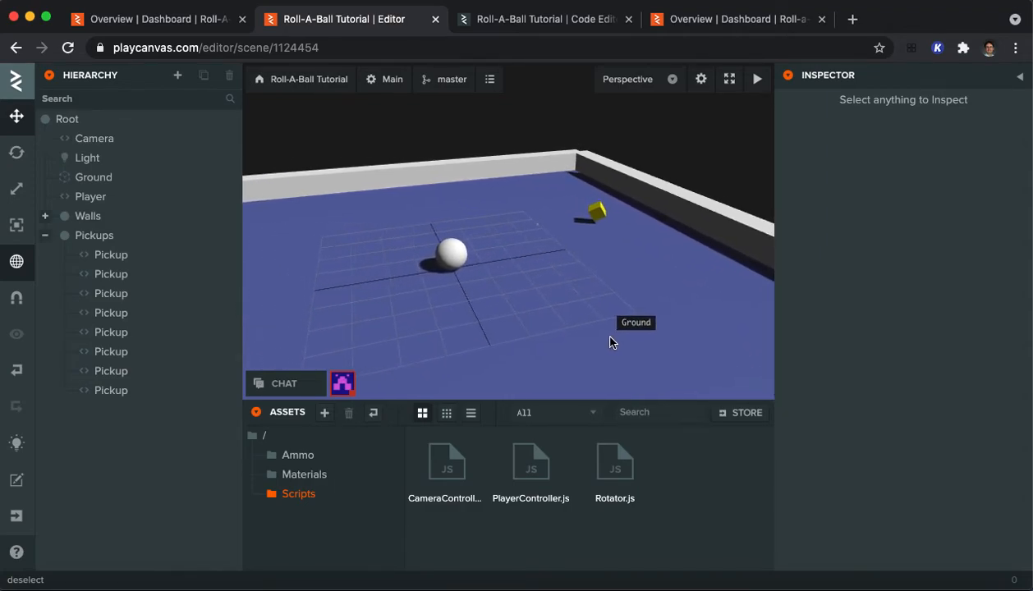
# Step: Move one stacked Pickup copy slightly along positive X, and place a second copy at about X -6.5, Z 1.4
pyautogui.click(600, 218)
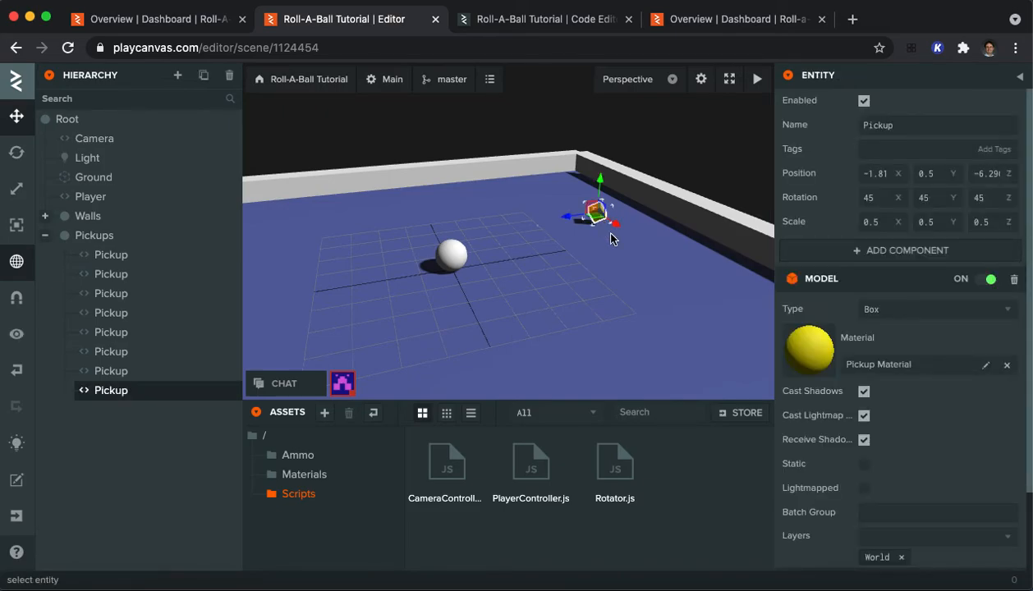
pyautogui.moveTo(617, 228); pyautogui.dragTo(641, 257)
pyautogui.click(599, 215)
pyautogui.moveTo(575, 224); pyautogui.dragTo(353, 232)
pyautogui.moveTo(411, 256); pyautogui.dragTo(404, 205)
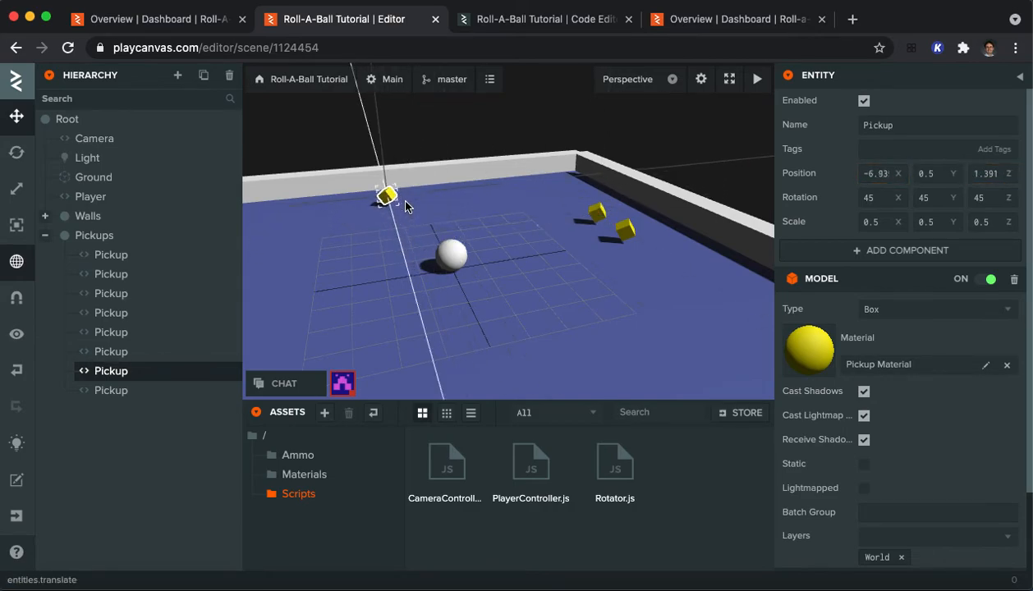
# Step: Place two more stacked Pickup copies on the ground, at about X 4.1, Z -5.2 and X -1.8, Z 4.5
pyautogui.click(602, 216)
pyautogui.moveTo(624, 234); pyautogui.dragTo(638, 299)
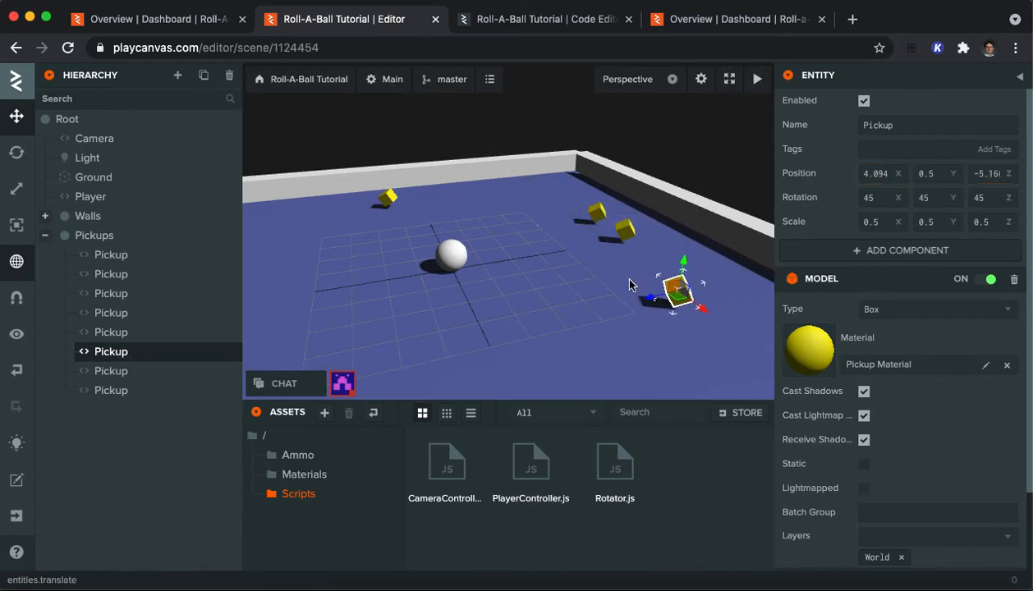
pyautogui.click(596, 216)
pyautogui.moveTo(562, 214); pyautogui.dragTo(271, 236)
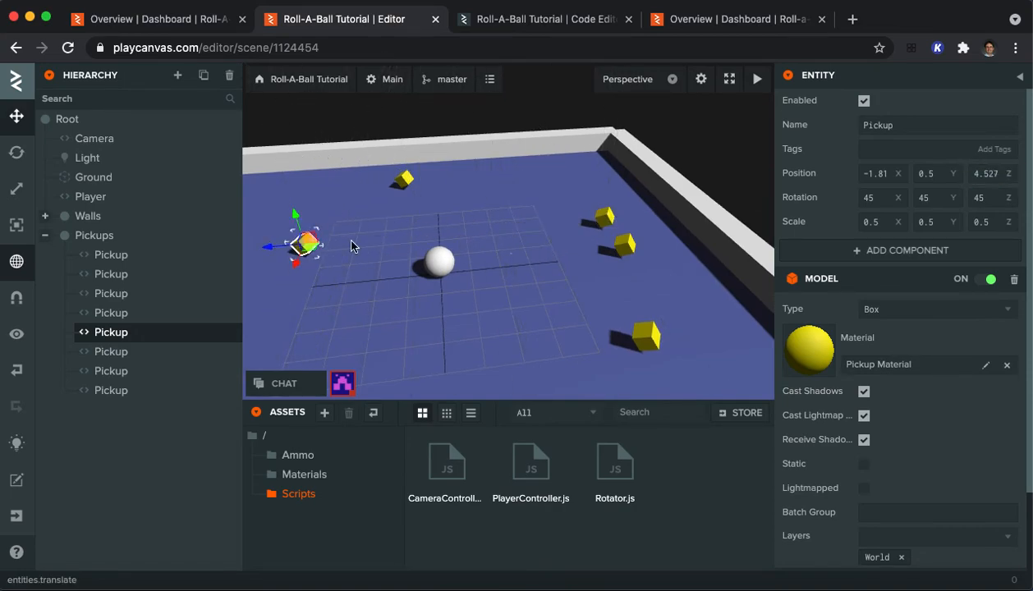
# Step: Place another two stacked Pickup copies at about X 1.6, Z 5.1 and X 3.9, Z 2.1
pyautogui.click(603, 218)
pyautogui.moveTo(582, 222); pyautogui.dragTo(279, 361)
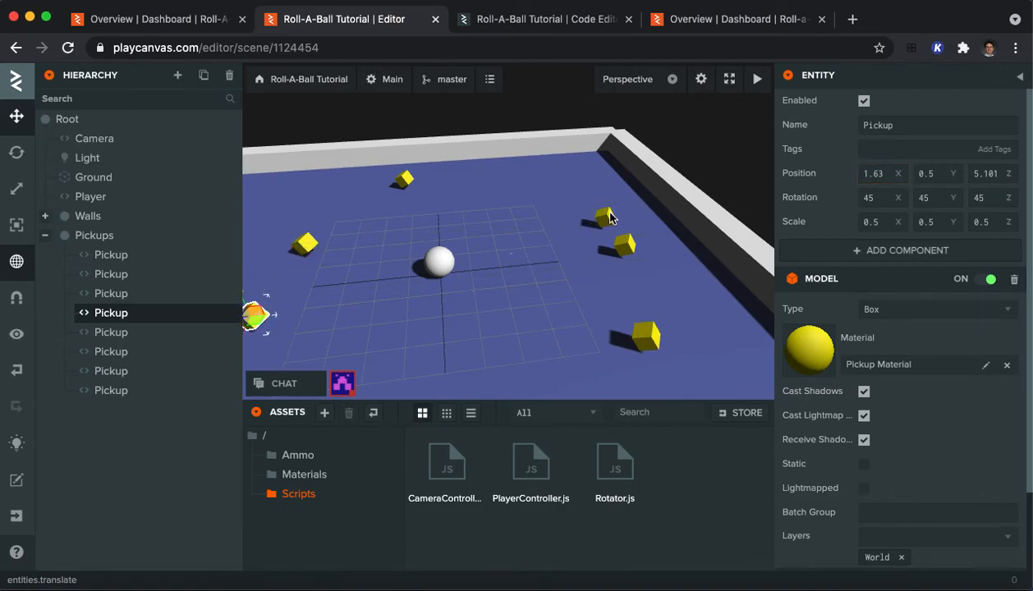
pyautogui.click(610, 218)
pyautogui.moveTo(587, 222); pyautogui.dragTo(384, 361)
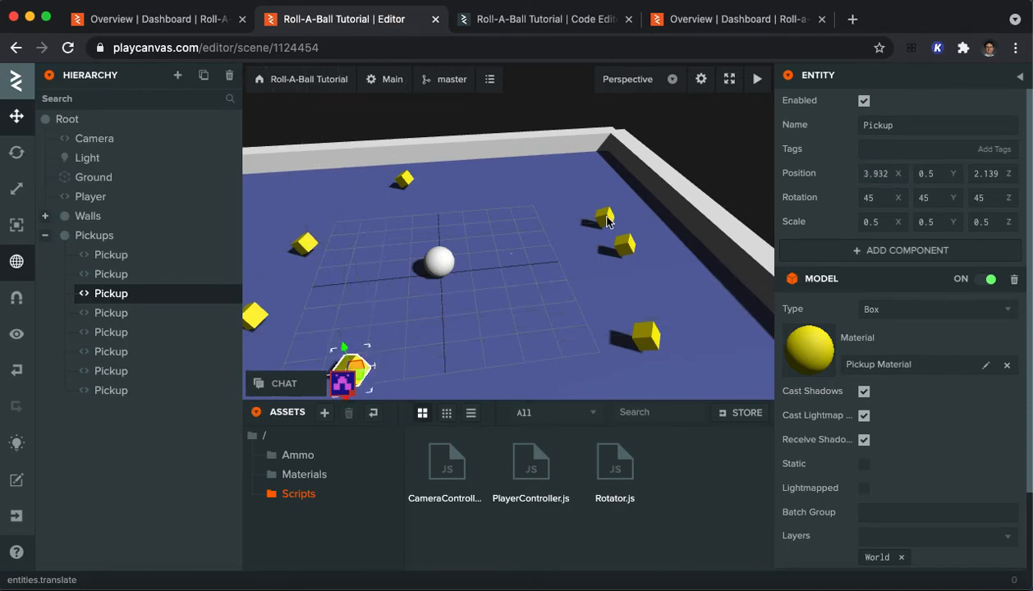
# Step: Move the next stacked Pickup copy across the ground to about X 5.1, Z -1.7
pyautogui.click(605, 216)
pyautogui.moveTo(558, 221); pyautogui.dragTo(499, 225)
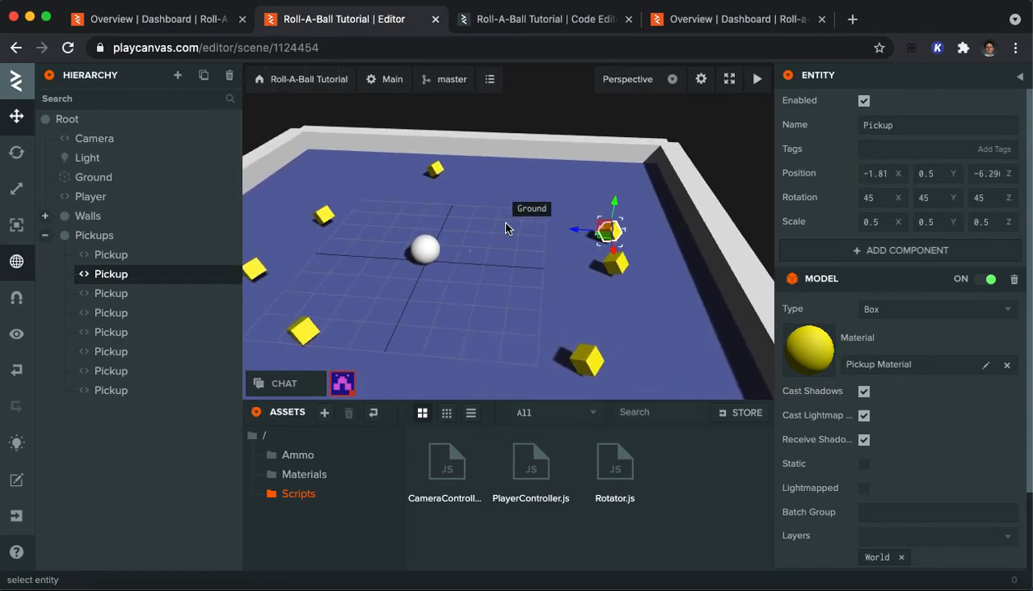
pyautogui.moveTo(560, 236); pyautogui.dragTo(480, 197)
pyautogui.moveTo(566, 241); pyautogui.dragTo(300, 360)
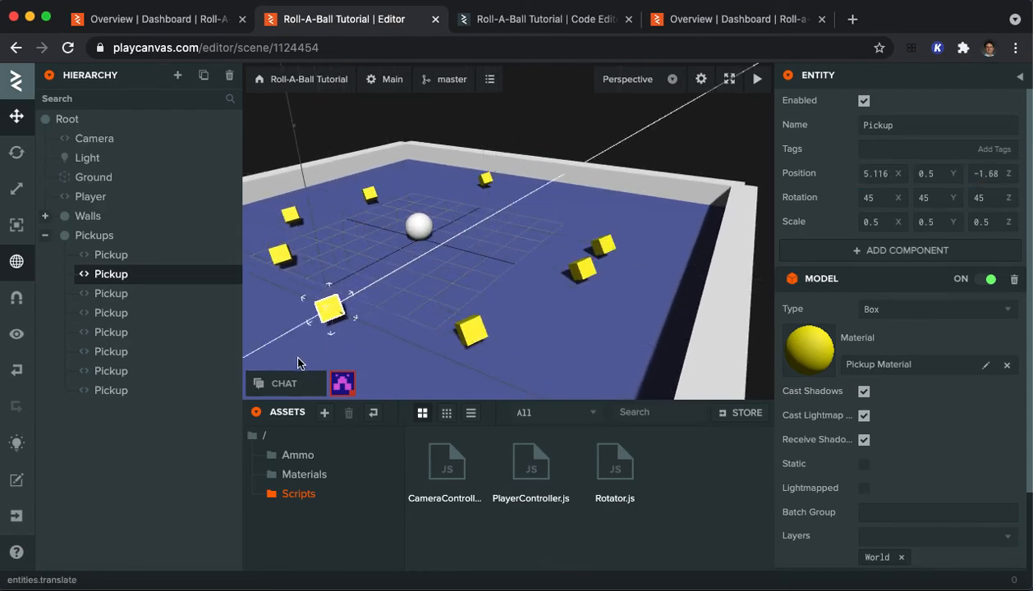
# Step: Move the last Pickup at the original spot to about X -5.1, Z -3.7 and clear the selection
pyautogui.click(608, 246)
pyautogui.moveTo(595, 259); pyautogui.dragTo(544, 207)
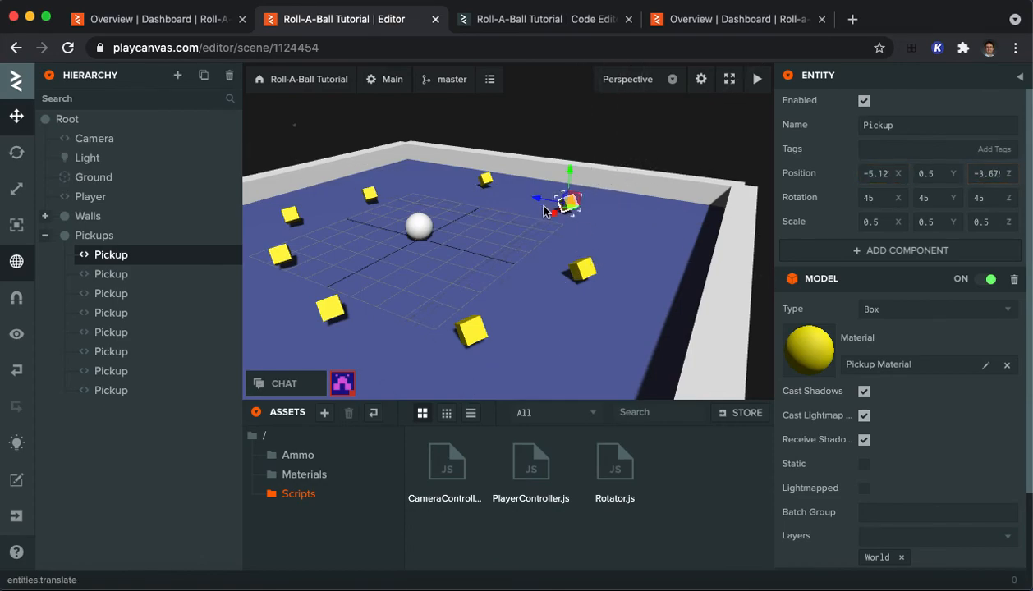
pyautogui.click(580, 227)
pyautogui.click(706, 149)
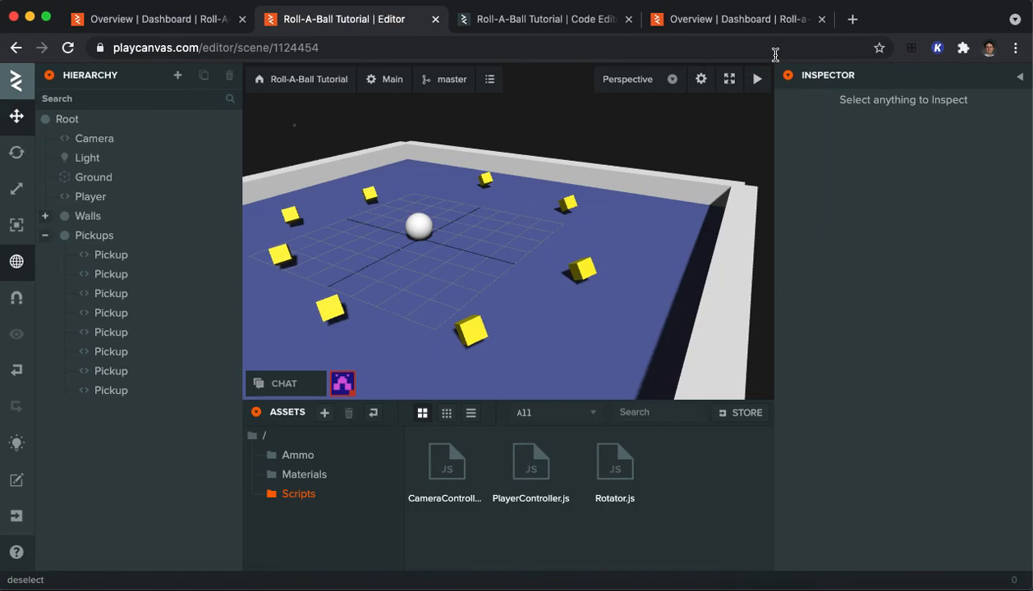
# Step: Launch the scene and roll the ball around the board in all directions to check the layout and rotation of the pickups
pyautogui.click(756, 78)
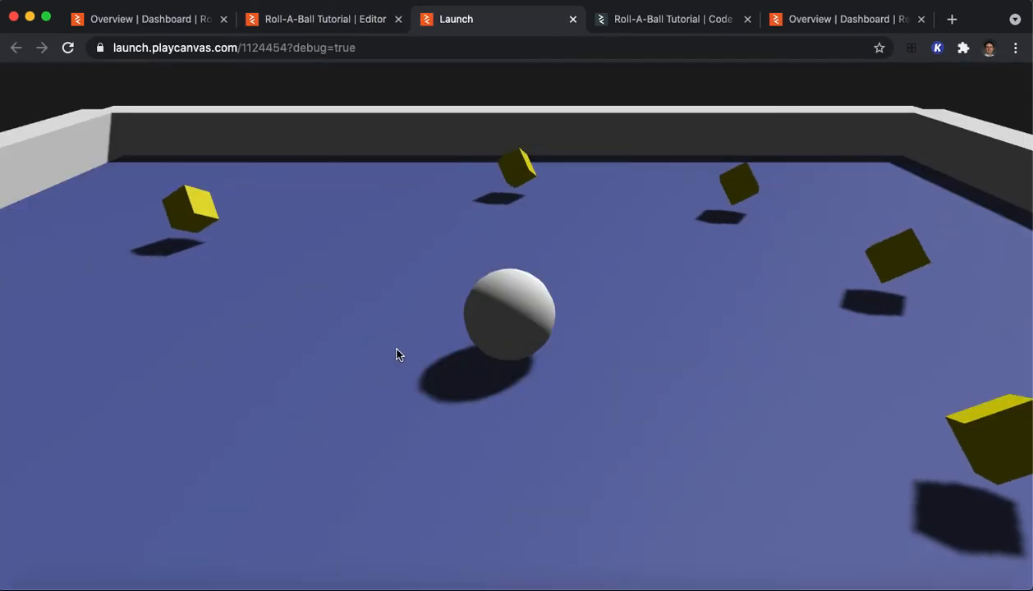
pyautogui.press('Right')
pyautogui.press('Up')
pyautogui.press('Left')
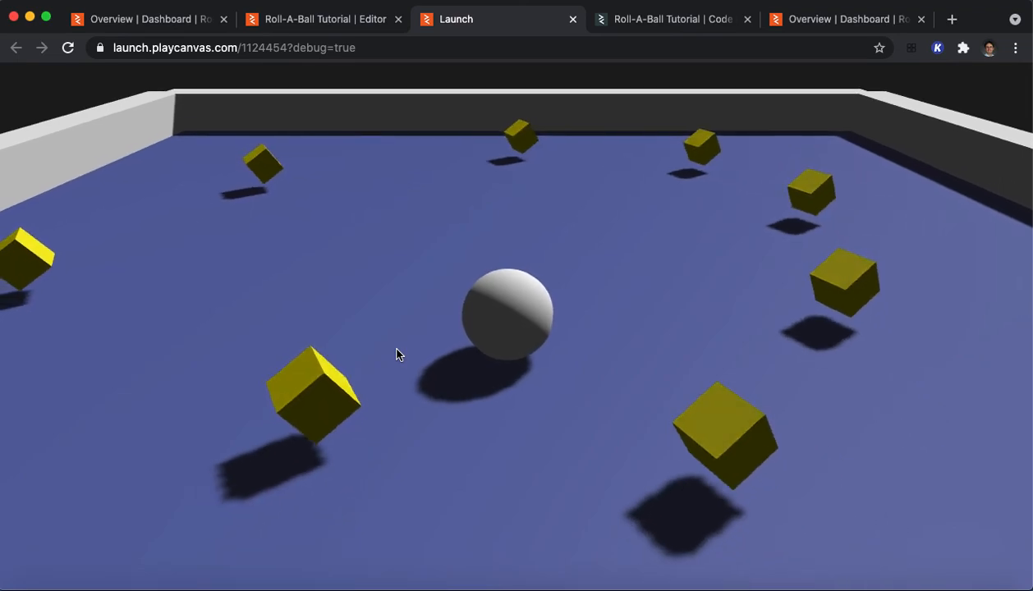
pyautogui.press('Down')
pyautogui.press('Right')
pyautogui.press('Left')
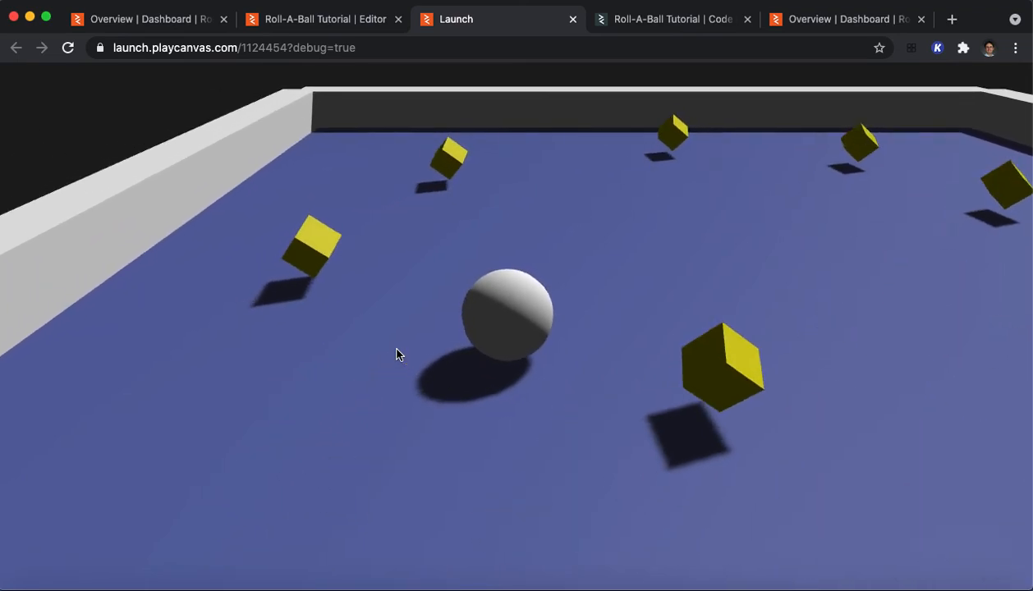
pyautogui.press('Up')
pyautogui.press('Right')
pyautogui.press('Up')
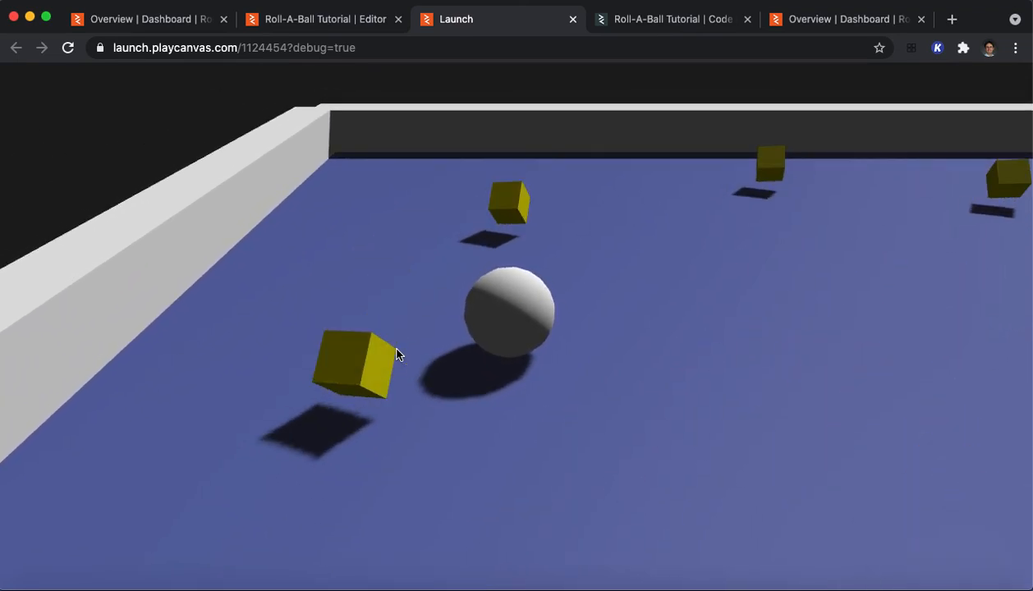
pyautogui.press('Up')
pyautogui.press('Right')
pyautogui.press('Down')
pyautogui.press('Right')
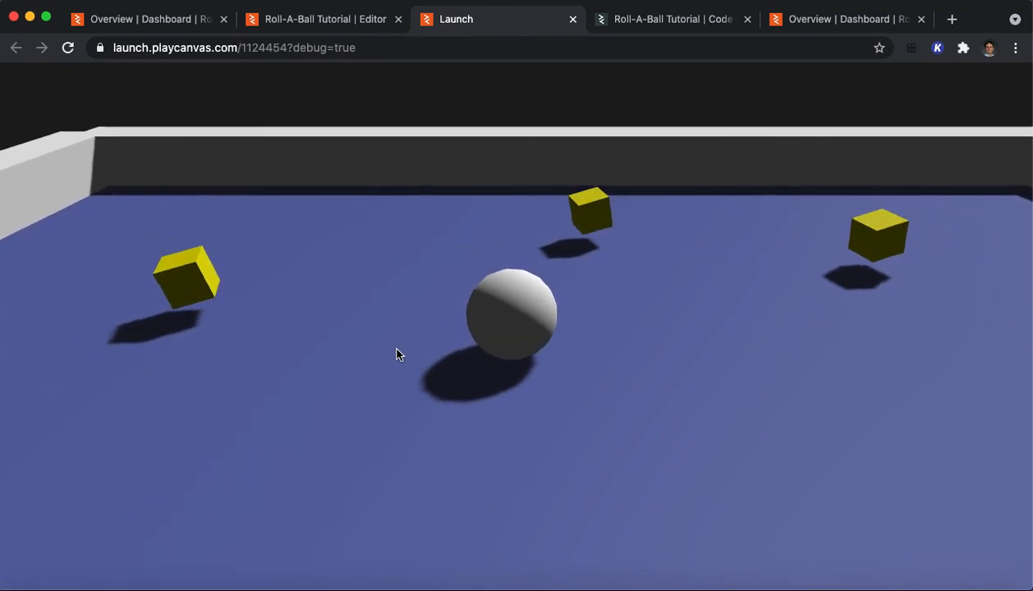
pyautogui.press('Left')
pyautogui.press('Down')
pyautogui.press('Up')
pyautogui.press('Left')
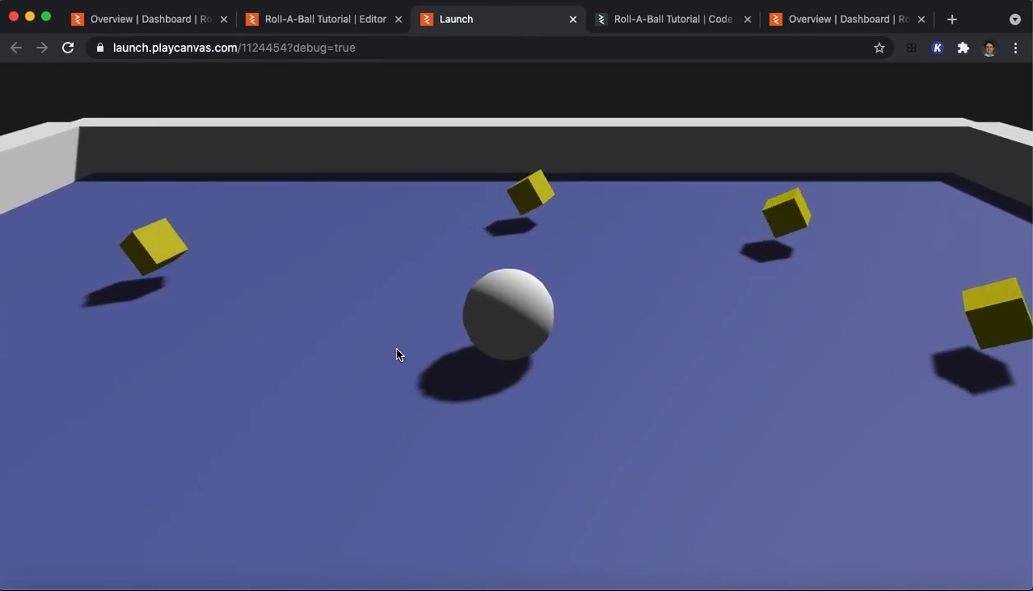
pyautogui.press('Right')
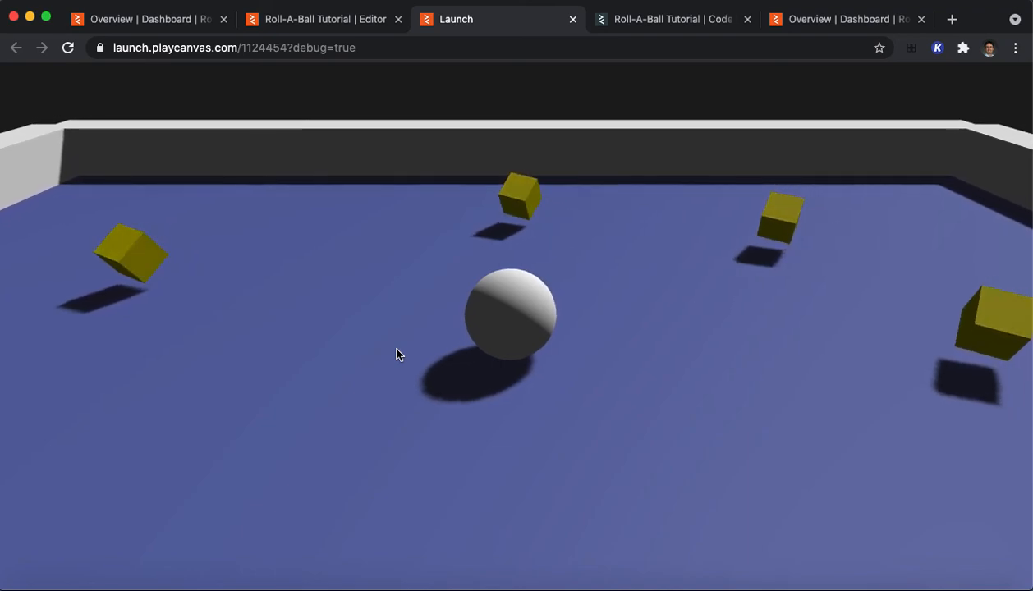
pyautogui.press('Up')
pyautogui.press('Left')
pyautogui.press('Right')
pyautogui.press('Down')
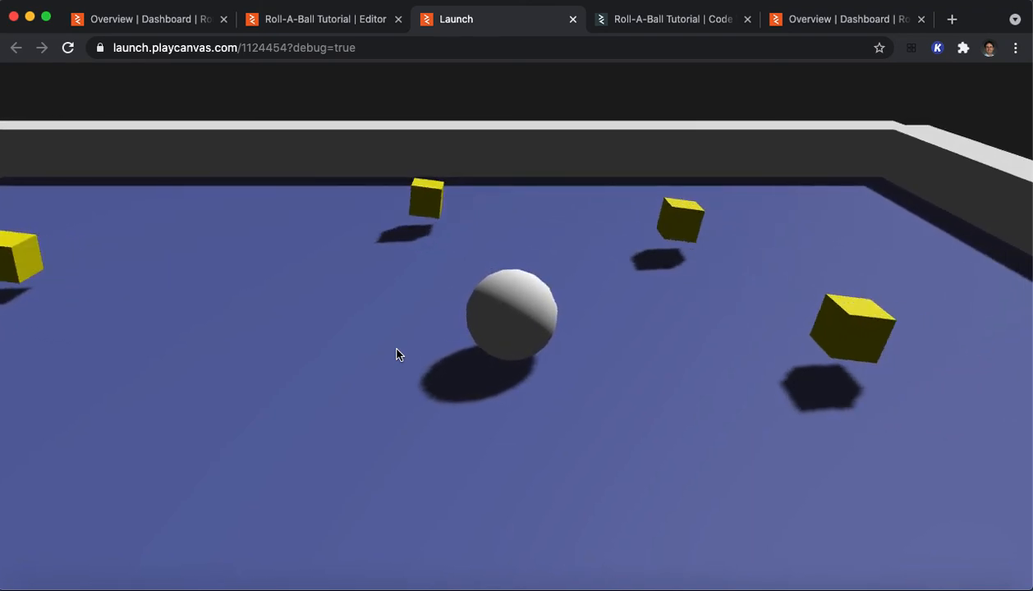
pyautogui.press('Right')
pyautogui.press('Down')
pyautogui.press('Left')
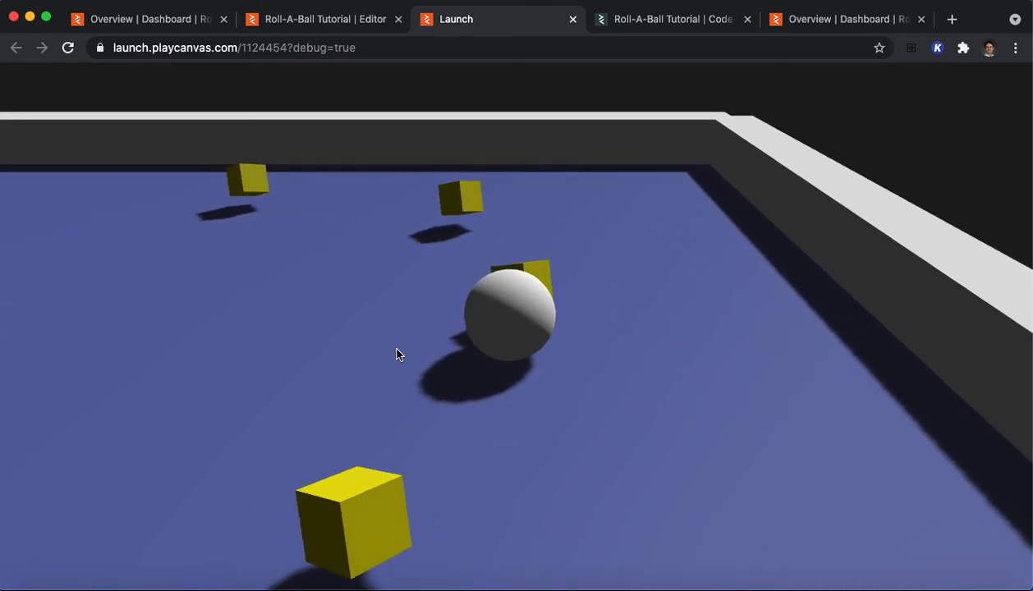